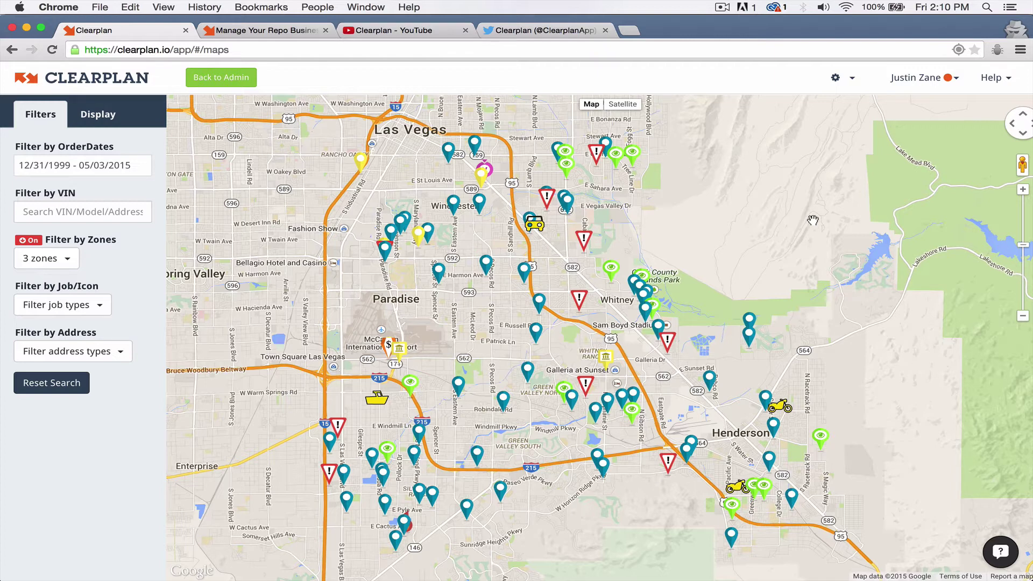
Open the Job Validation page showing the three pending Advanced Alerts for BMW, Mercedes-Benz and Dodge.
drag(812, 220, 812, 246)
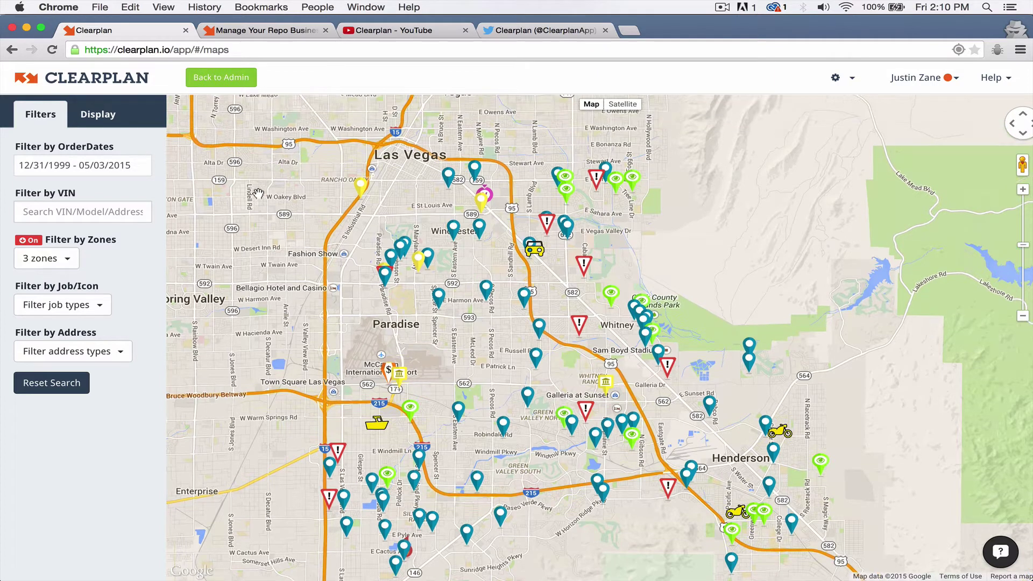
click(222, 80)
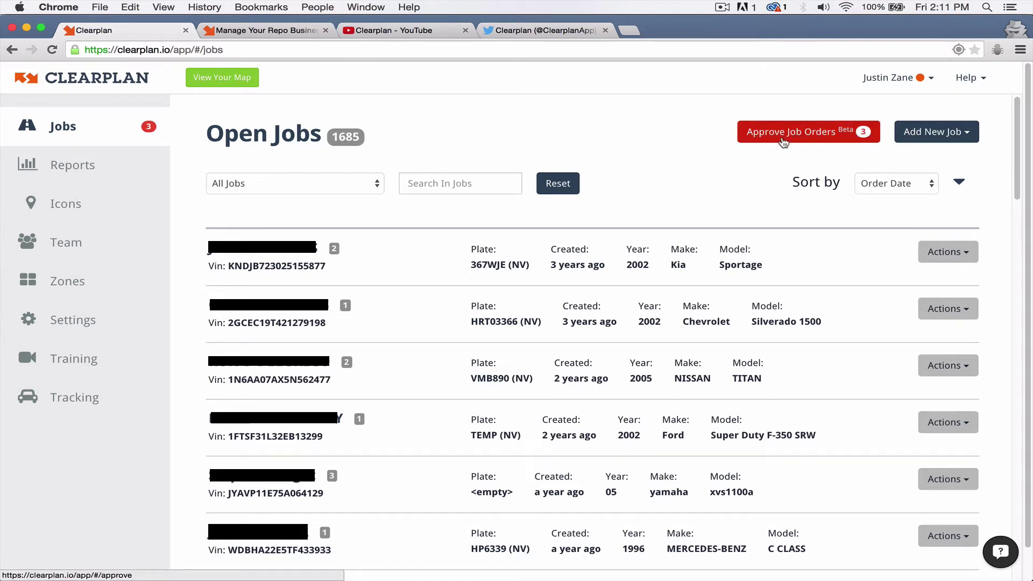
click(787, 136)
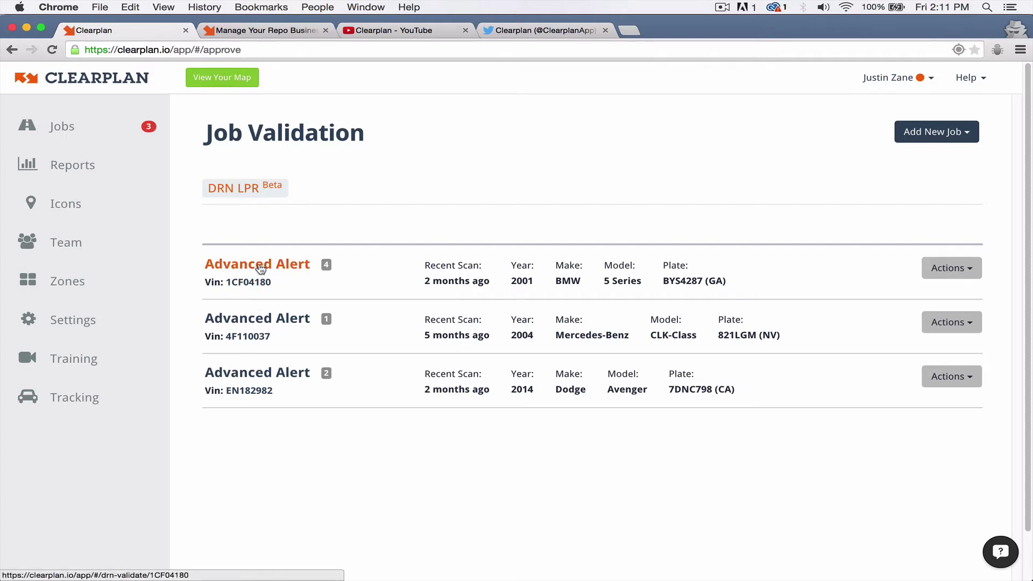
click(261, 269)
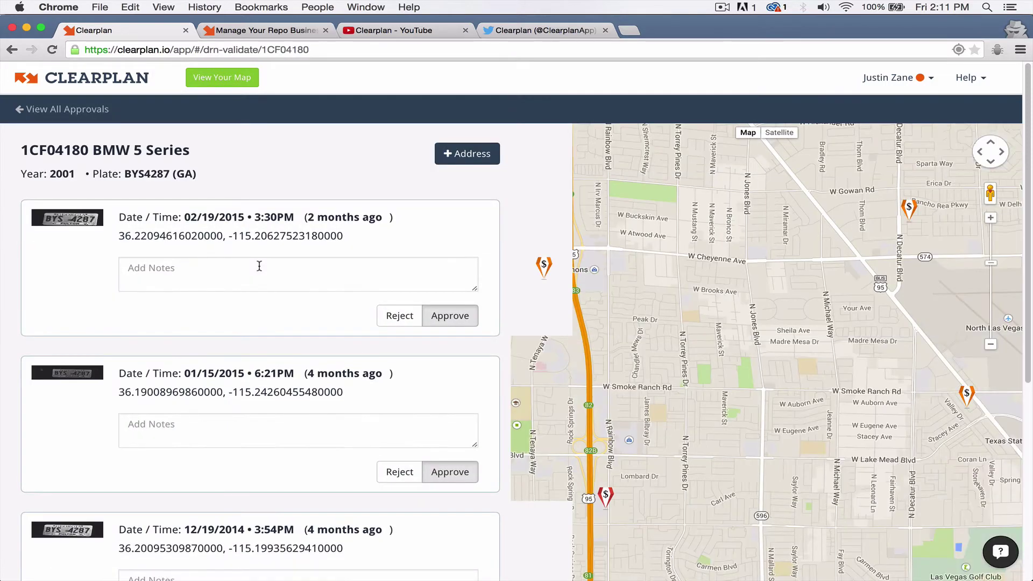
mouse_move(71, 220)
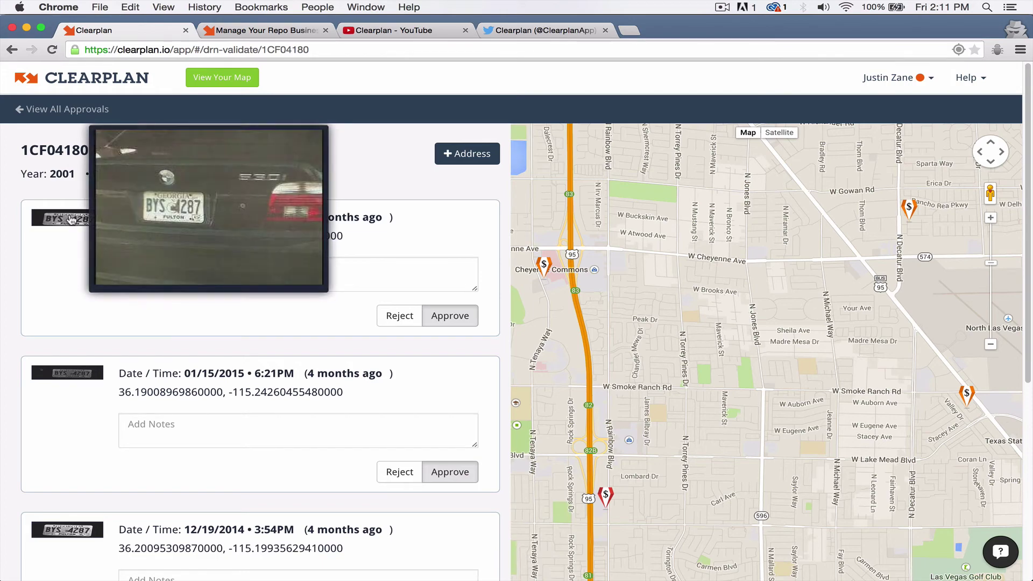
click(406, 318)
click(438, 318)
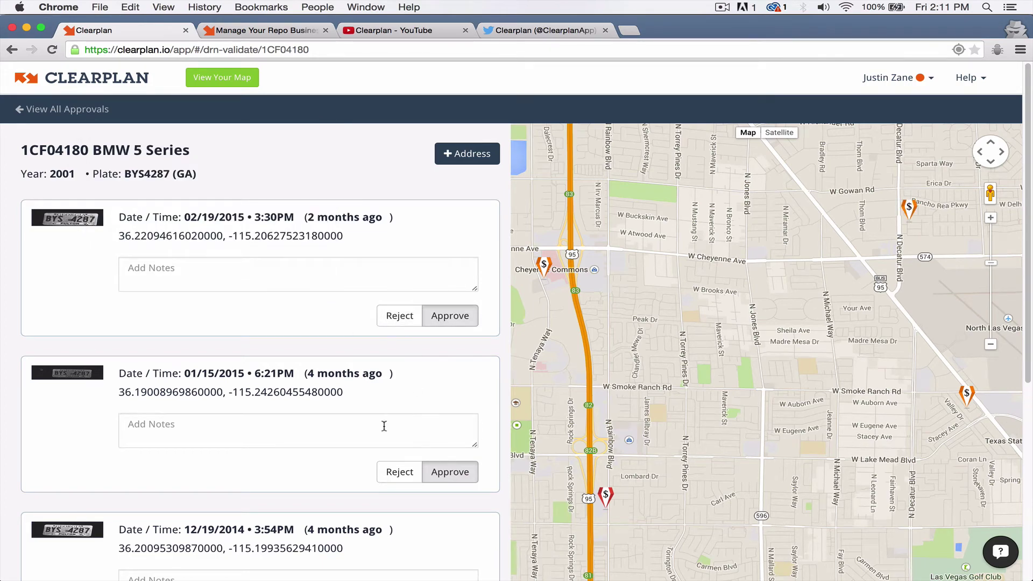
scroll(323, 409, down, 3)
scroll(345, 463, down, 3)
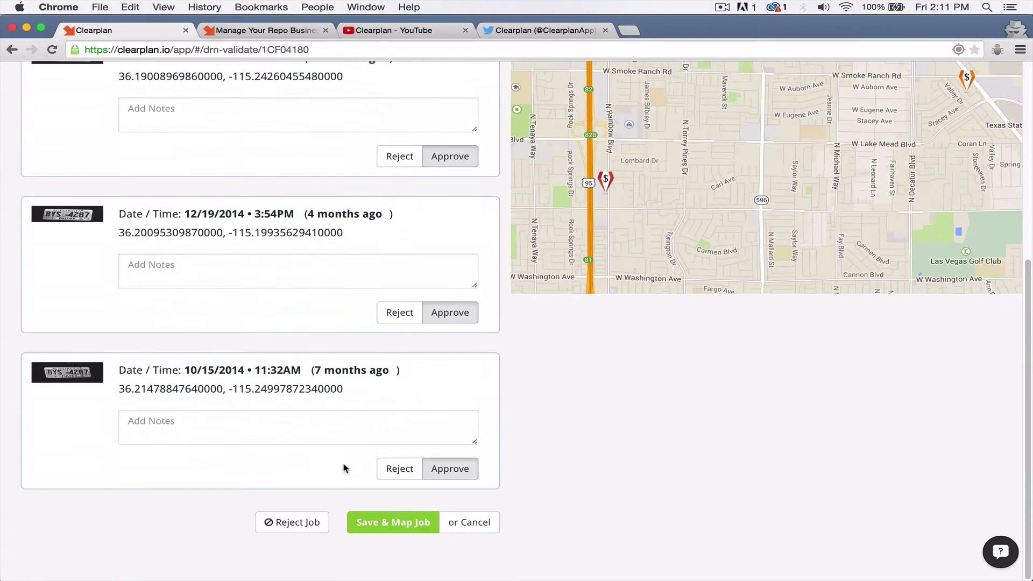
scroll(321, 468, up, 6)
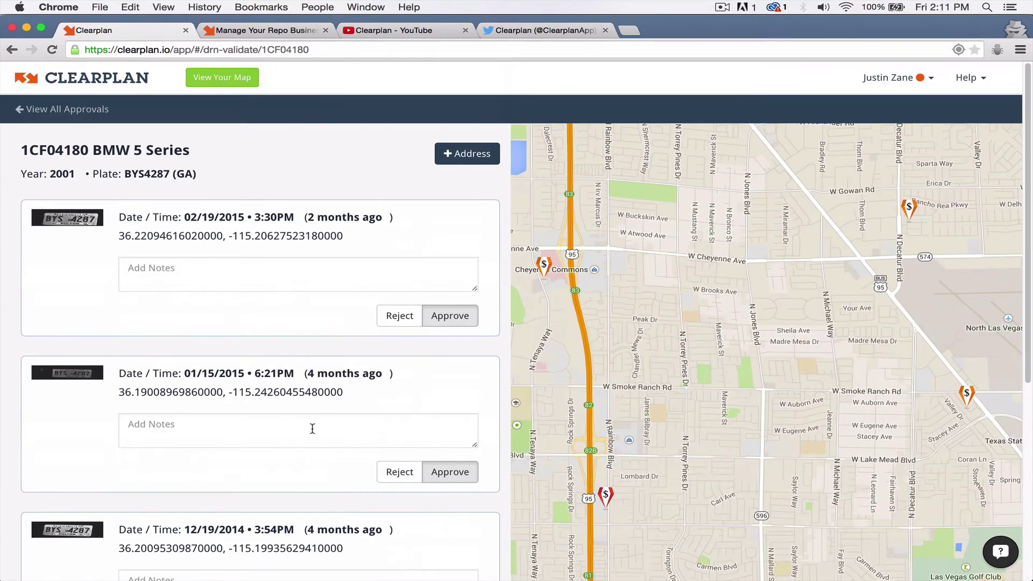
click(60, 110)
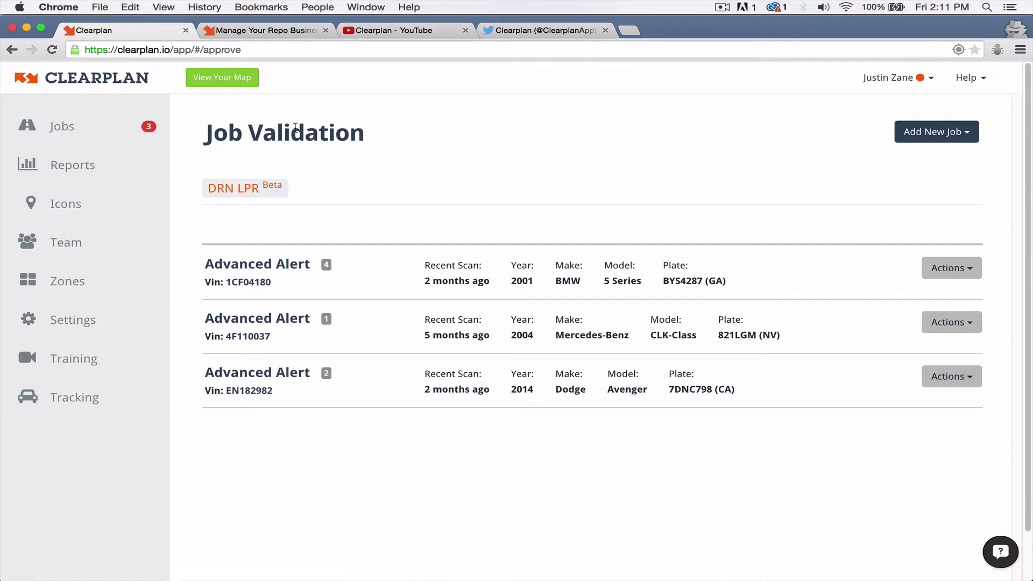
View the Auto closes list in Settings, then go back to the Open Jobs list.
click(73, 322)
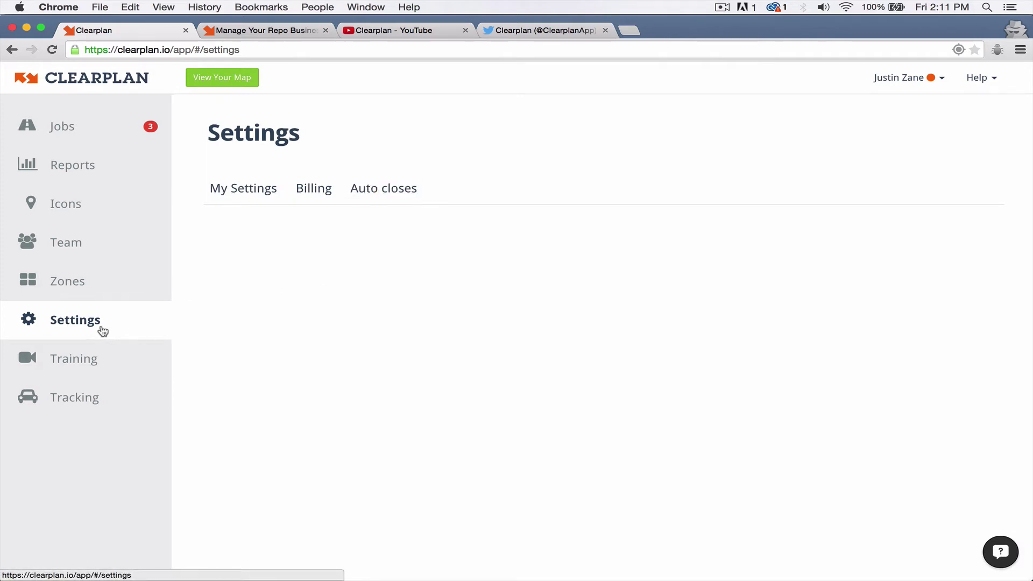
click(385, 193)
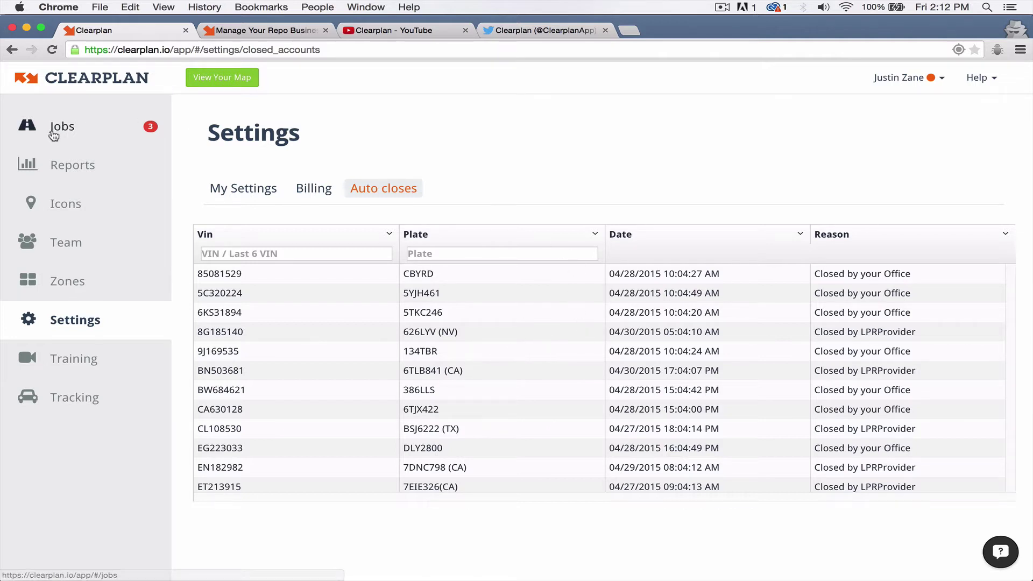
click(56, 131)
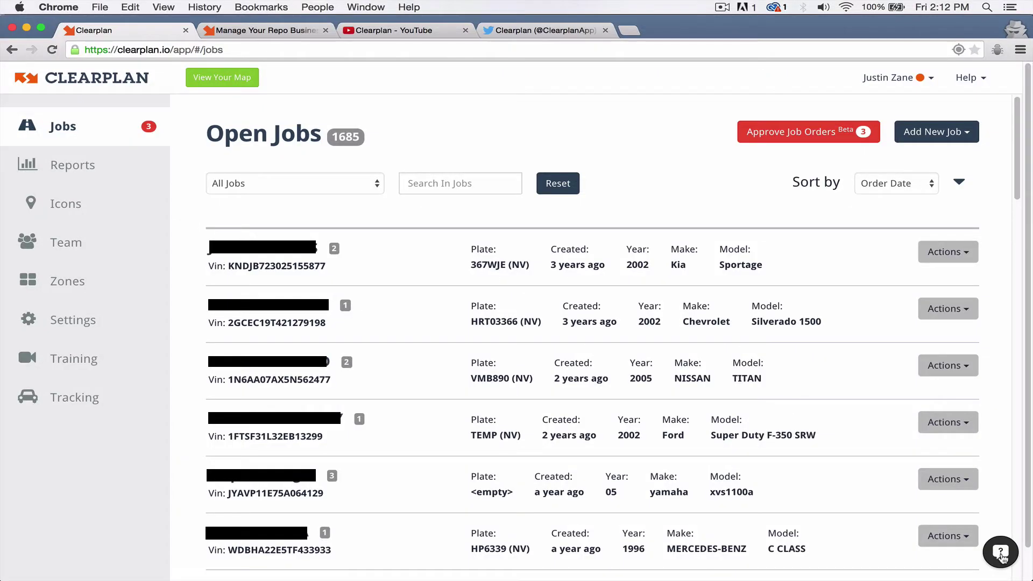
Start a new support chat message, then dismiss the chat panel.
click(1001, 551)
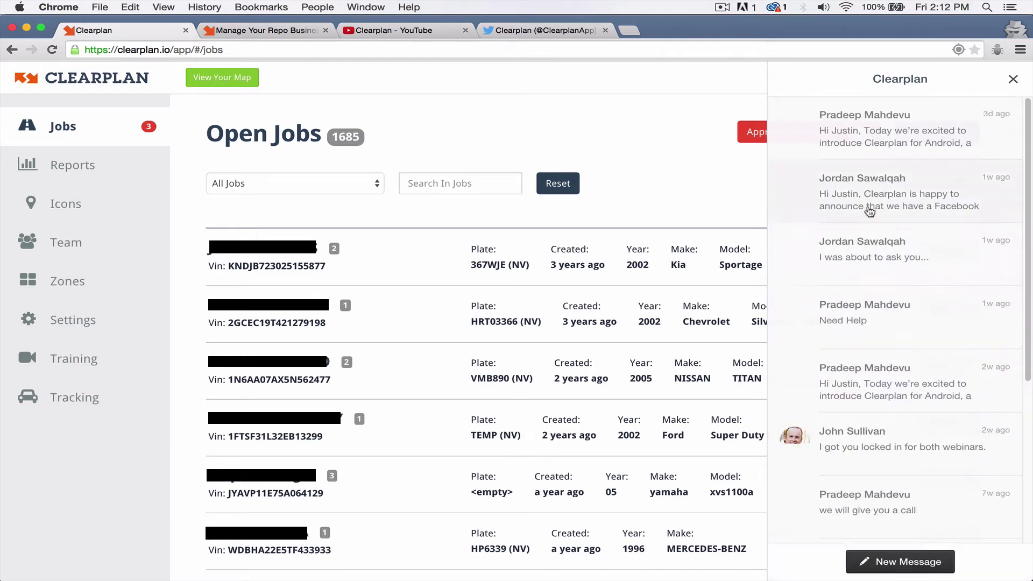
click(908, 561)
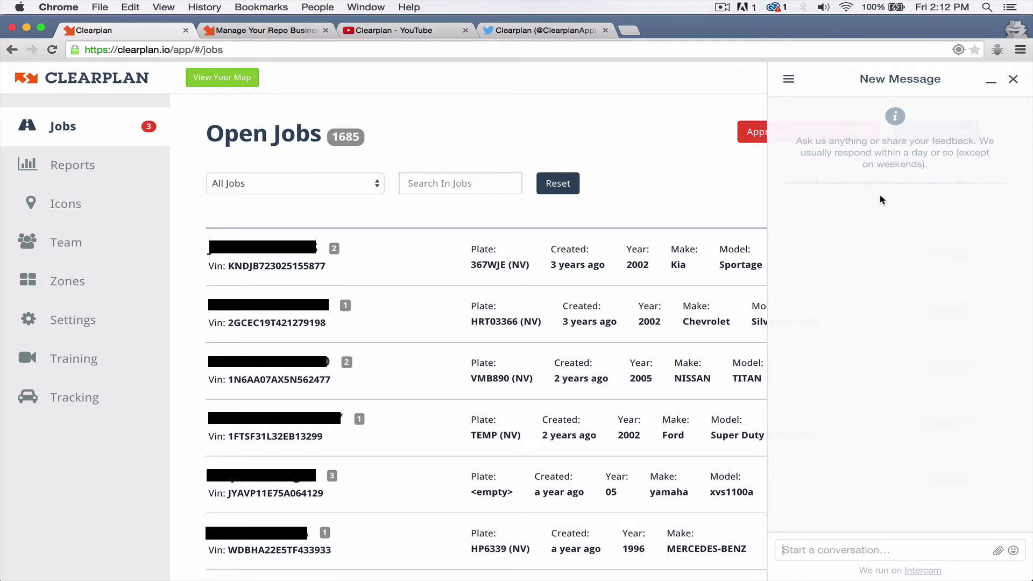
click(1011, 79)
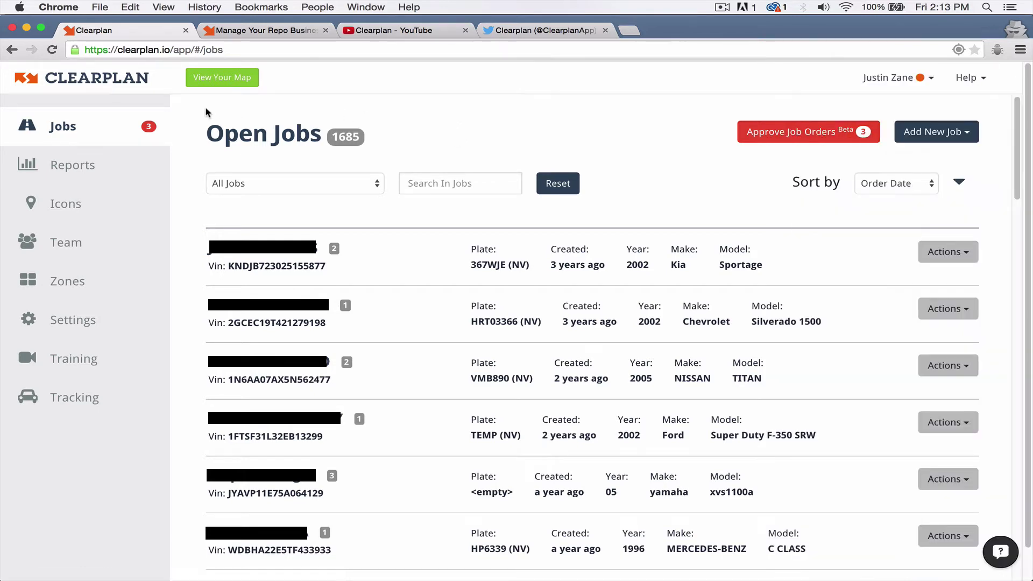
On the job map, browse the job-type and address-type filters, then zoom and pan to Las Vegas.
click(216, 78)
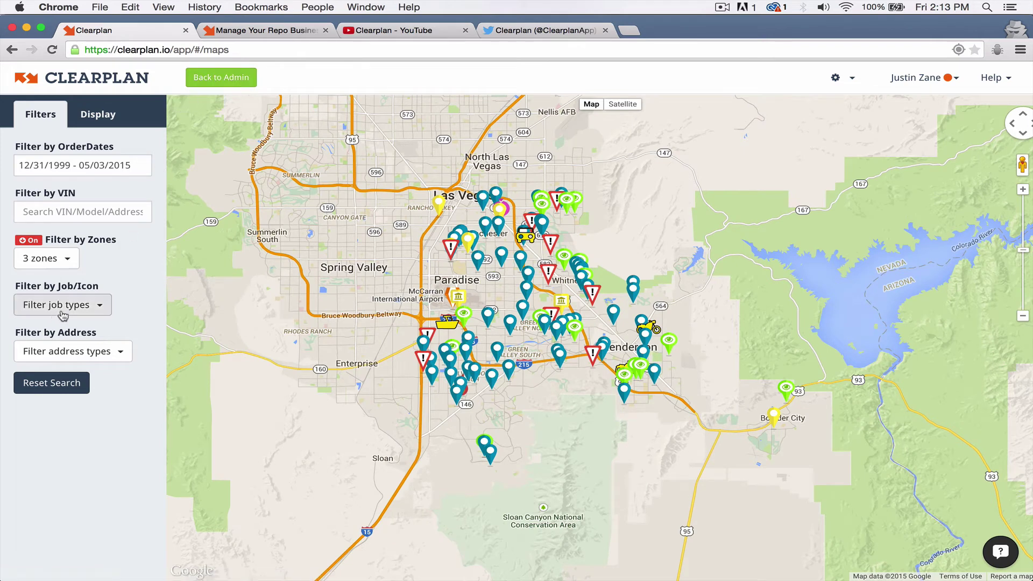
click(97, 308)
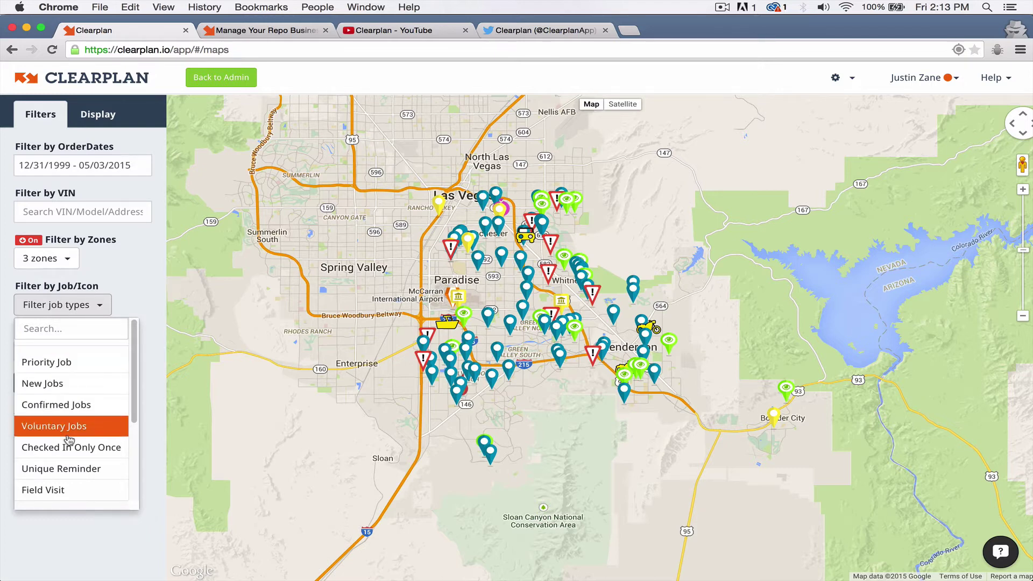
scroll(62, 426, down, 1)
scroll(62, 426, down, 1)
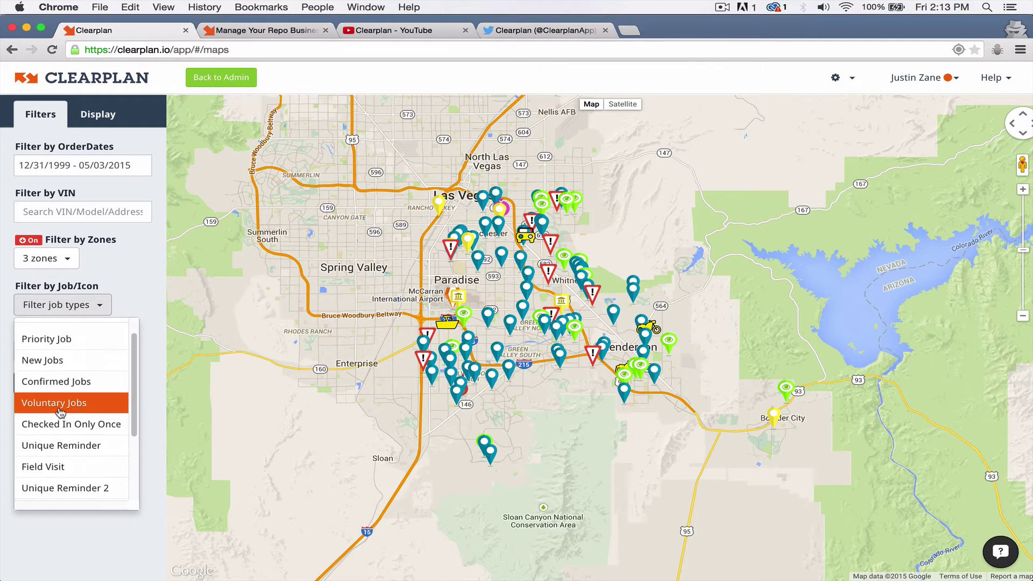
scroll(61, 417, down, 2)
scroll(62, 413, down, 3)
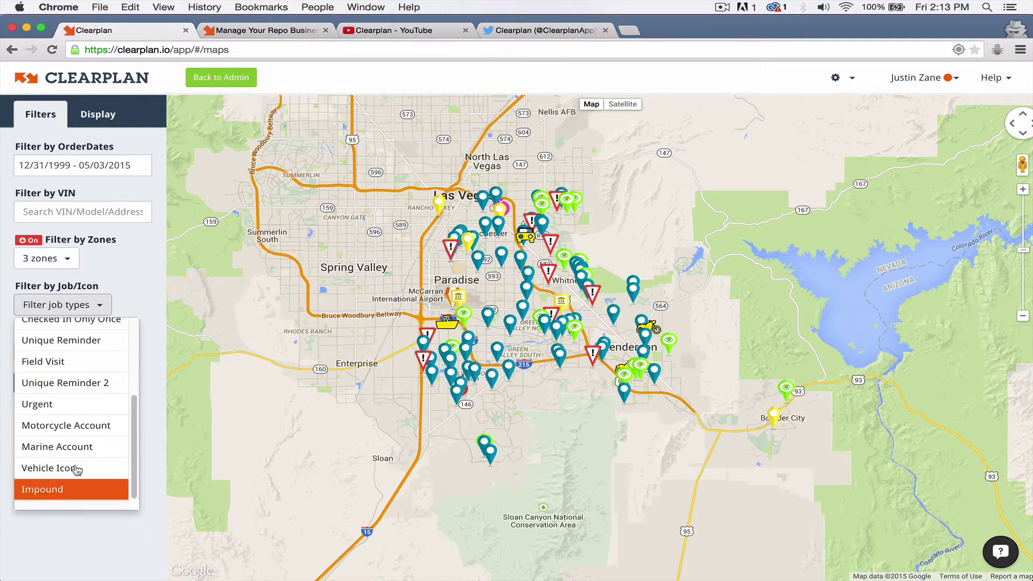
click(138, 280)
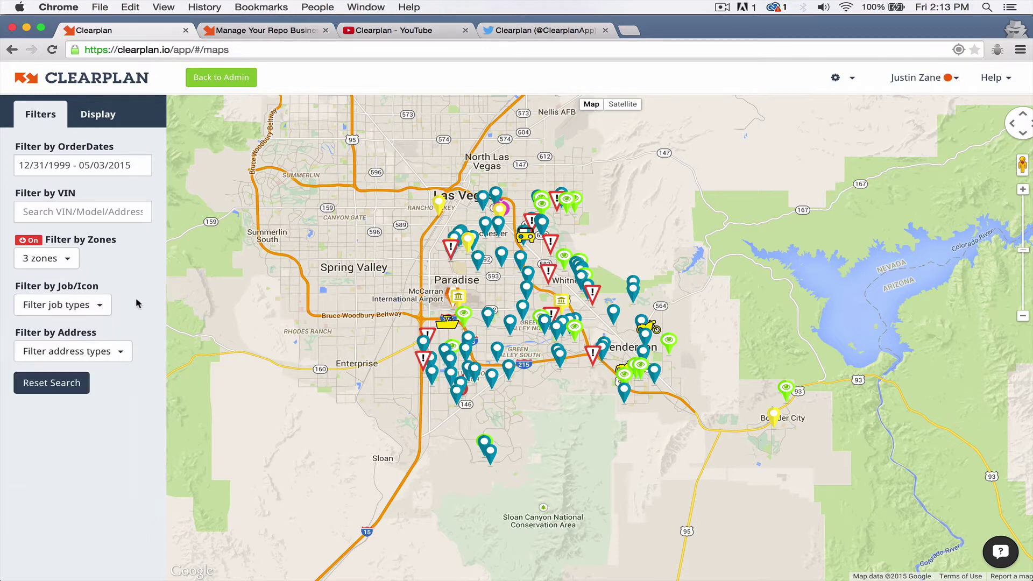
click(110, 353)
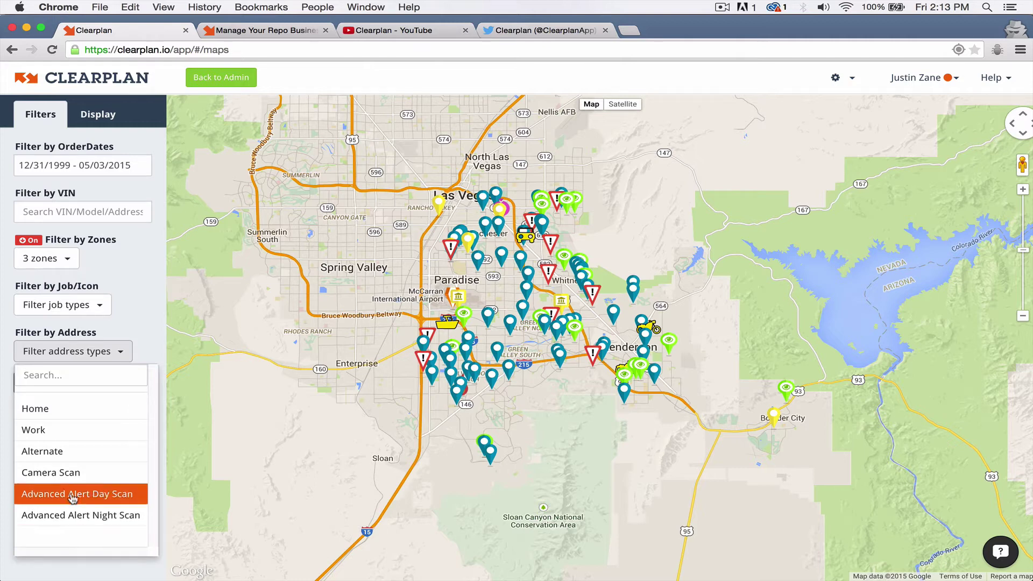
click(136, 318)
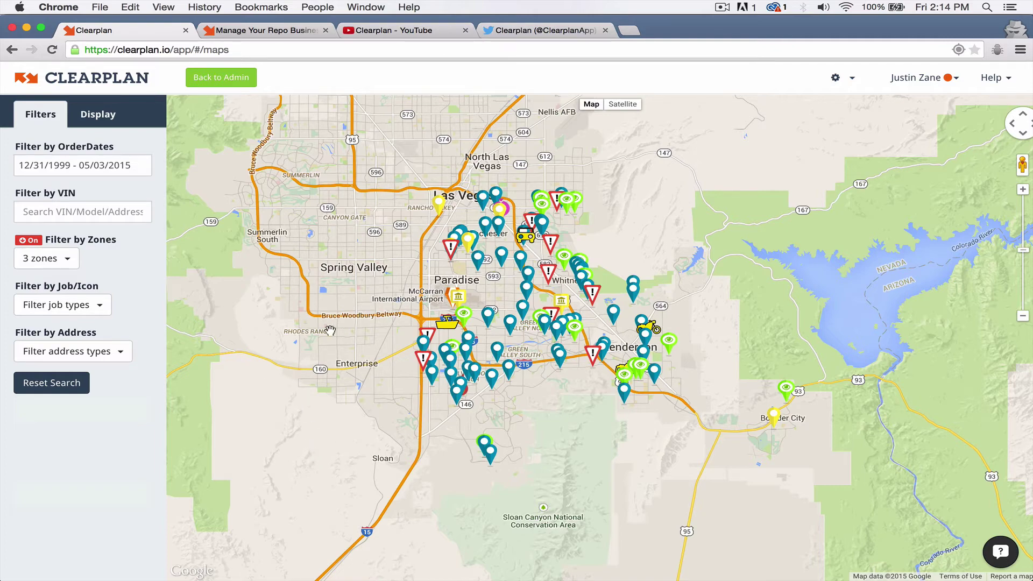
scroll(330, 330, up, 2)
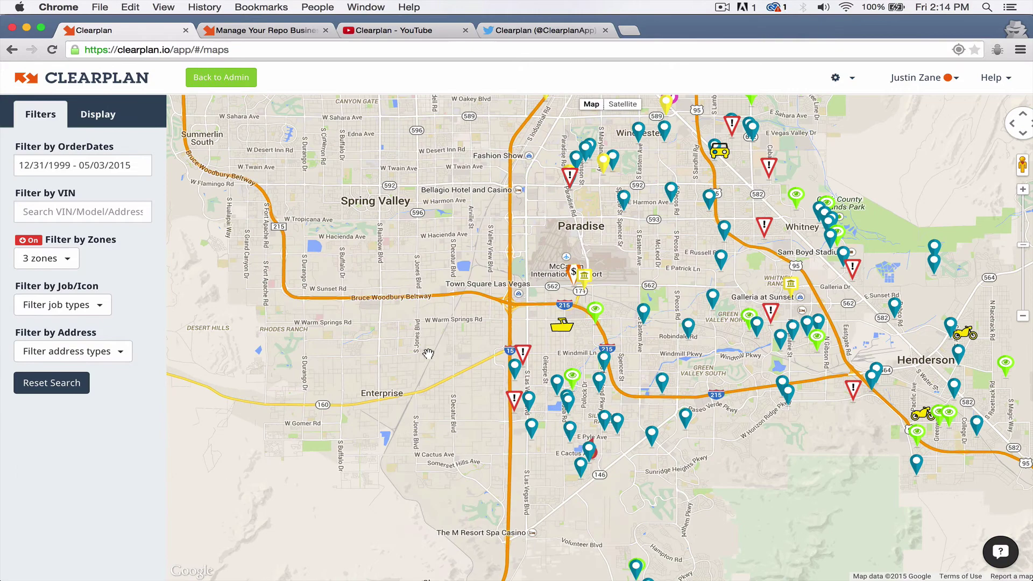
drag(356, 370, 242, 447)
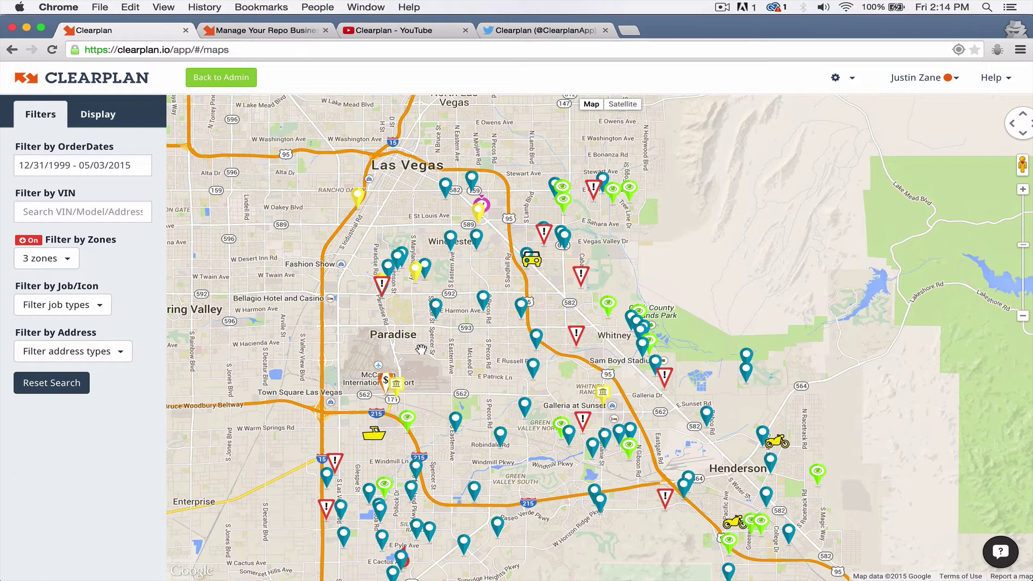
click(436, 308)
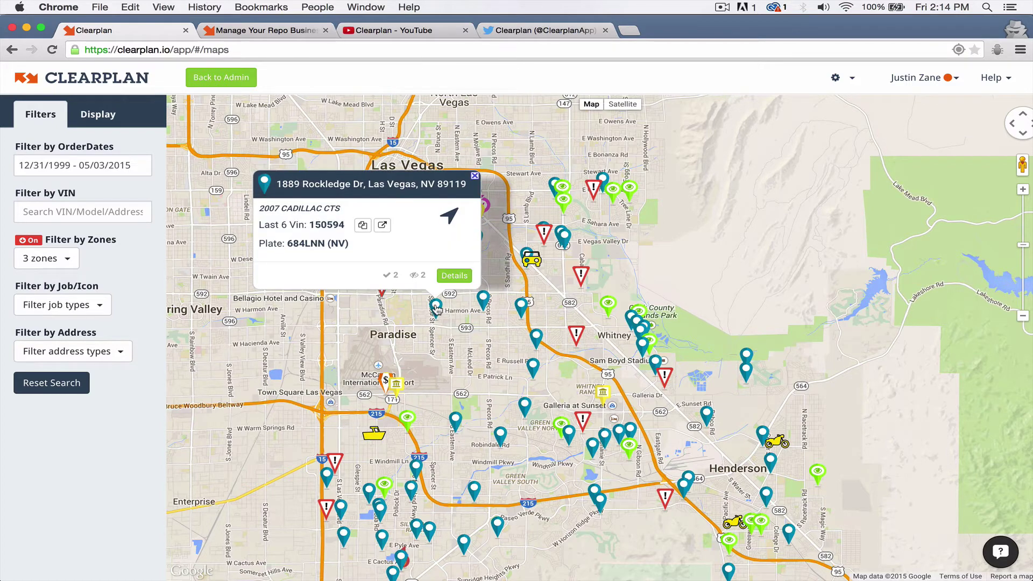
click(448, 277)
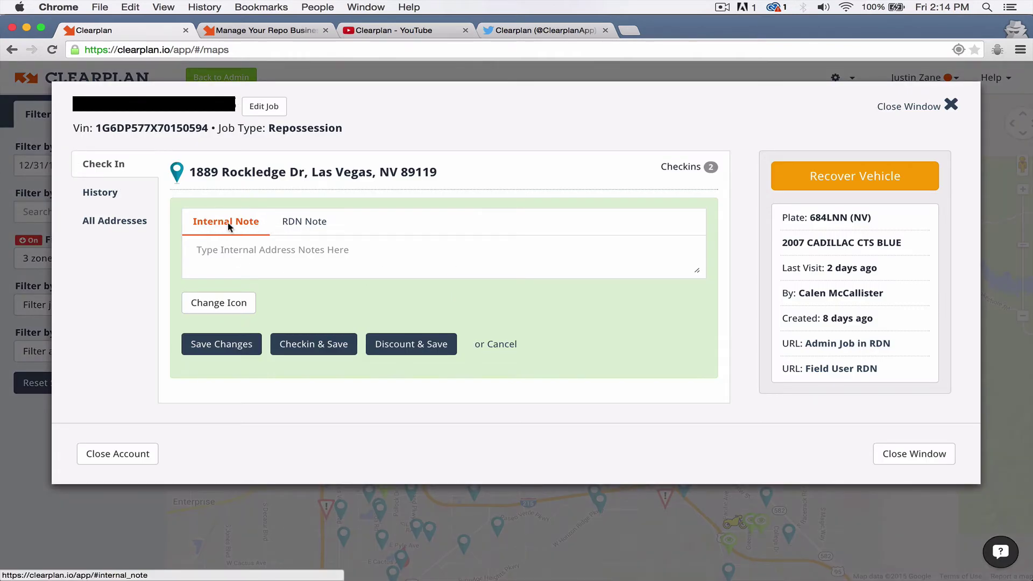
click(205, 252)
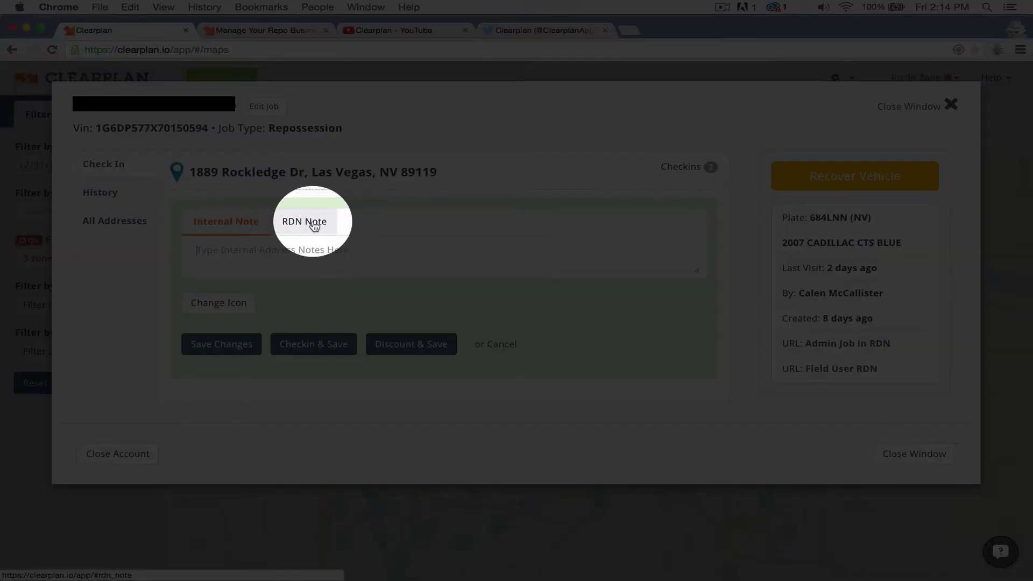
click(315, 226)
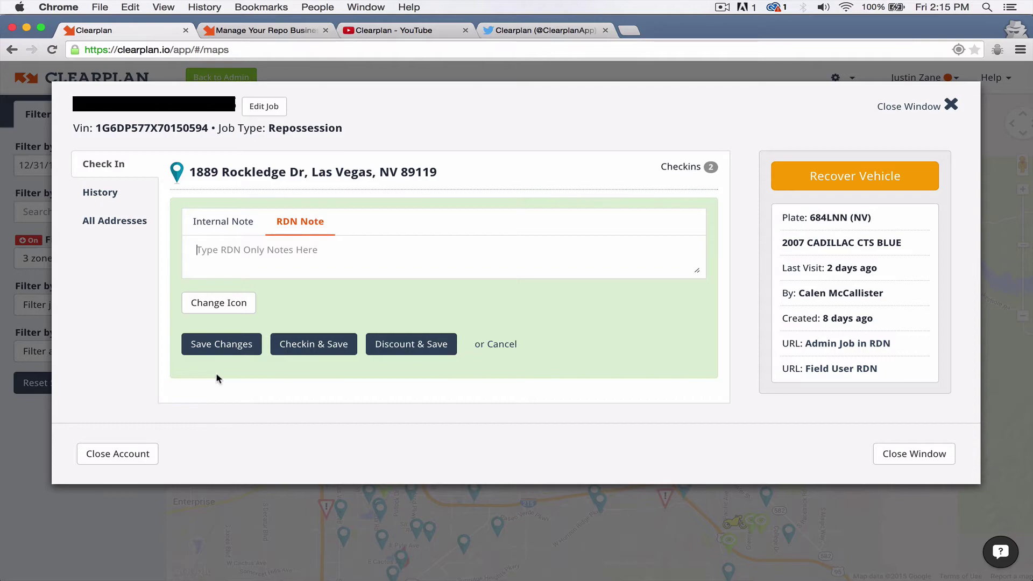
click(887, 458)
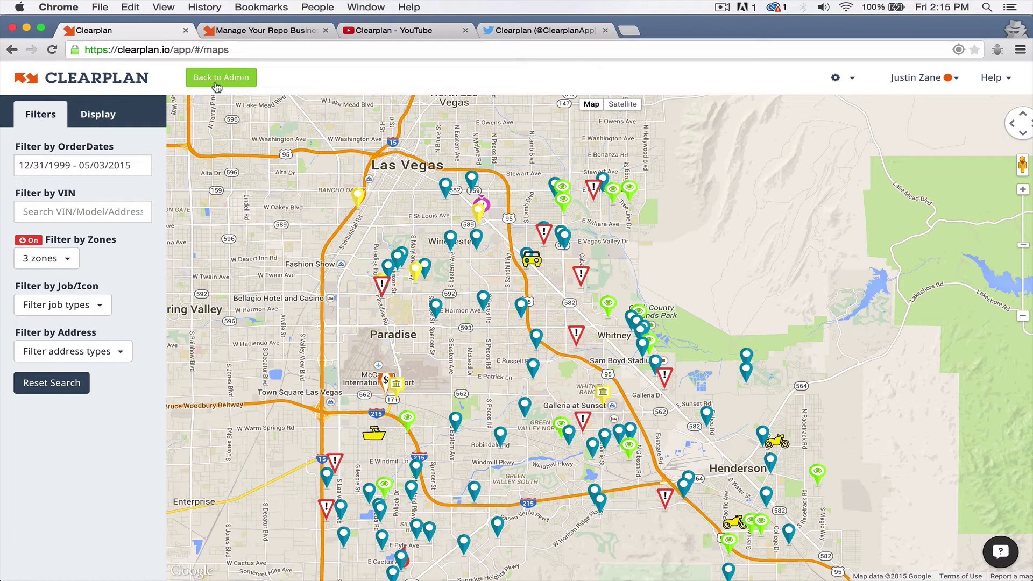
Return to the 1685-job Open Jobs list and inspect its address-count badges.
click(218, 84)
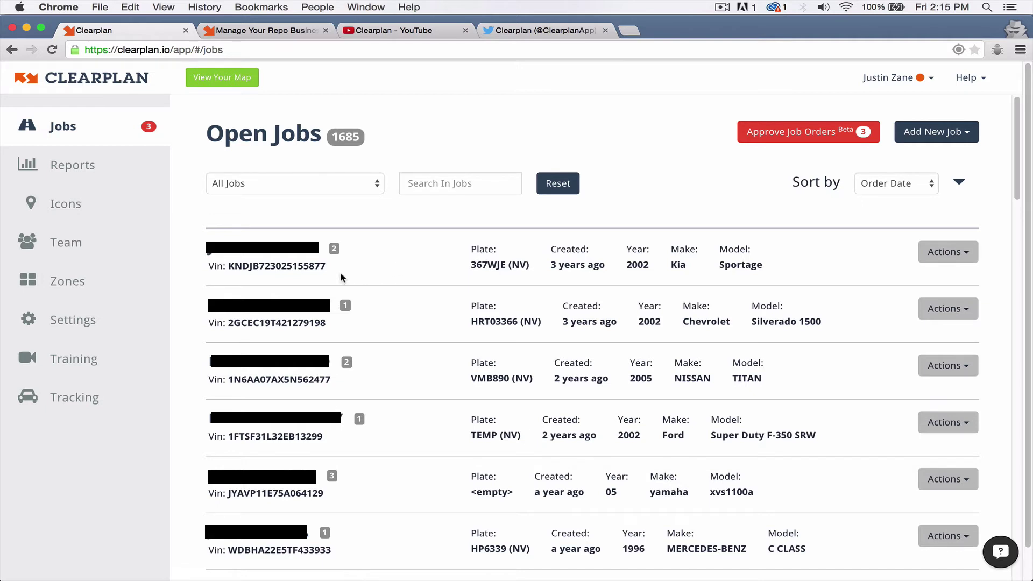
mouse_move(334, 249)
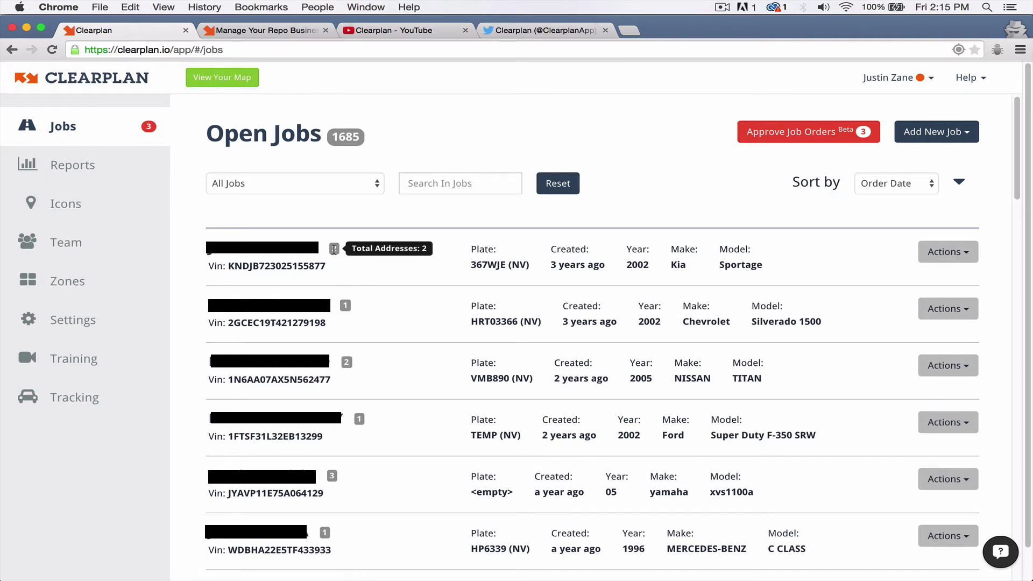
mouse_move(348, 307)
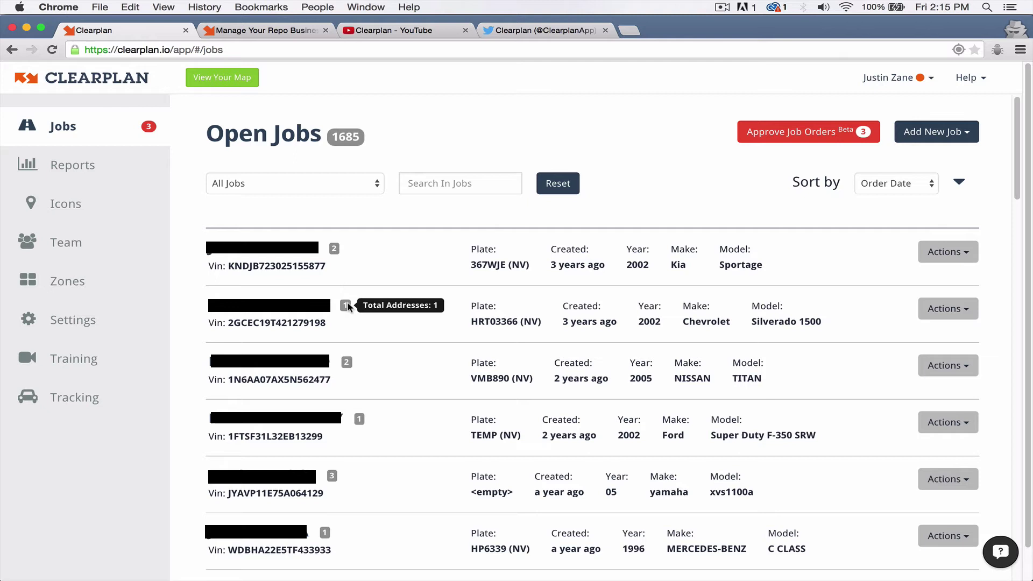
mouse_move(346, 362)
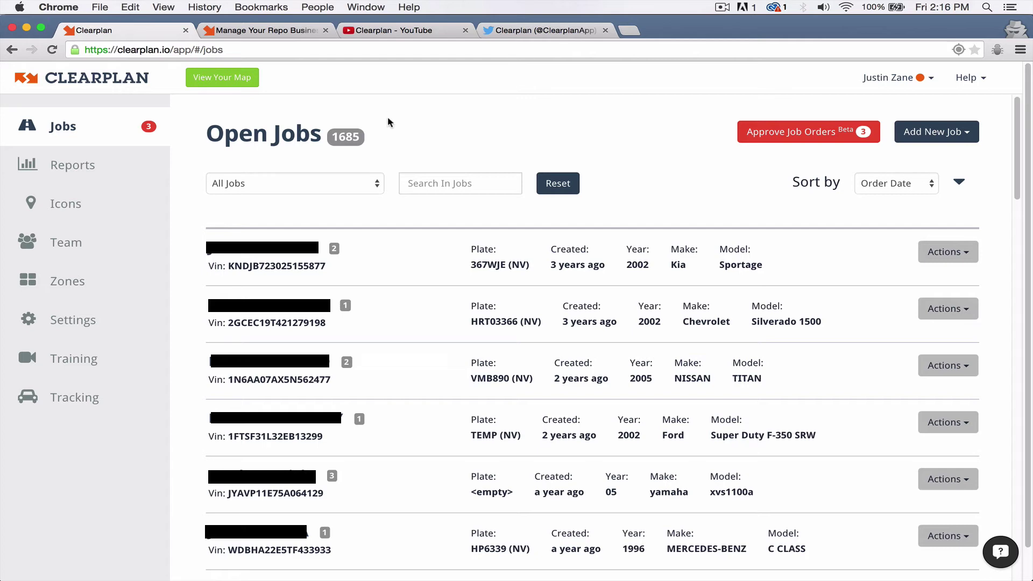
On clearplan.io, open Clearplan for Android from the MOBILE APPS menu.
click(266, 32)
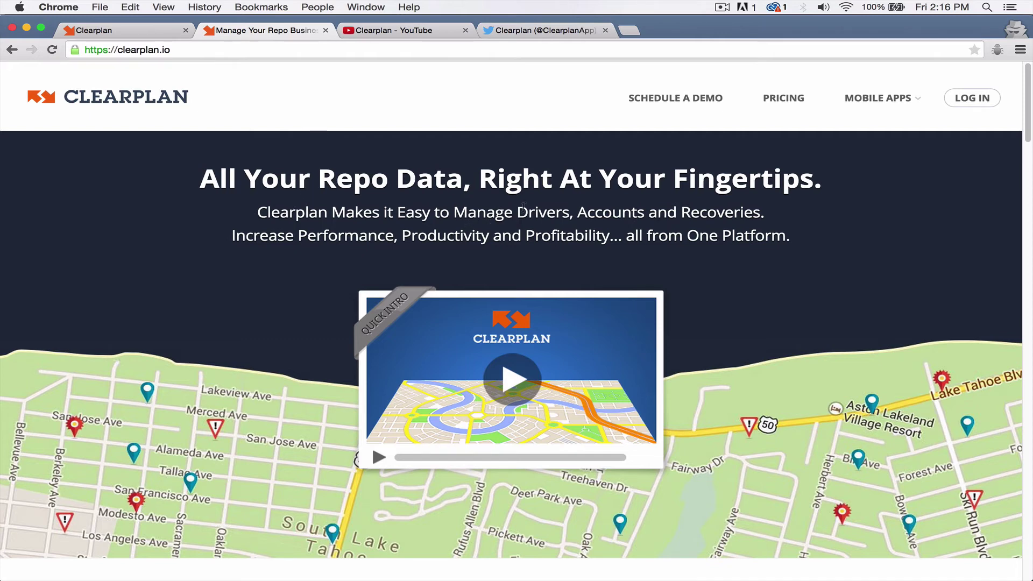
mouse_move(908, 103)
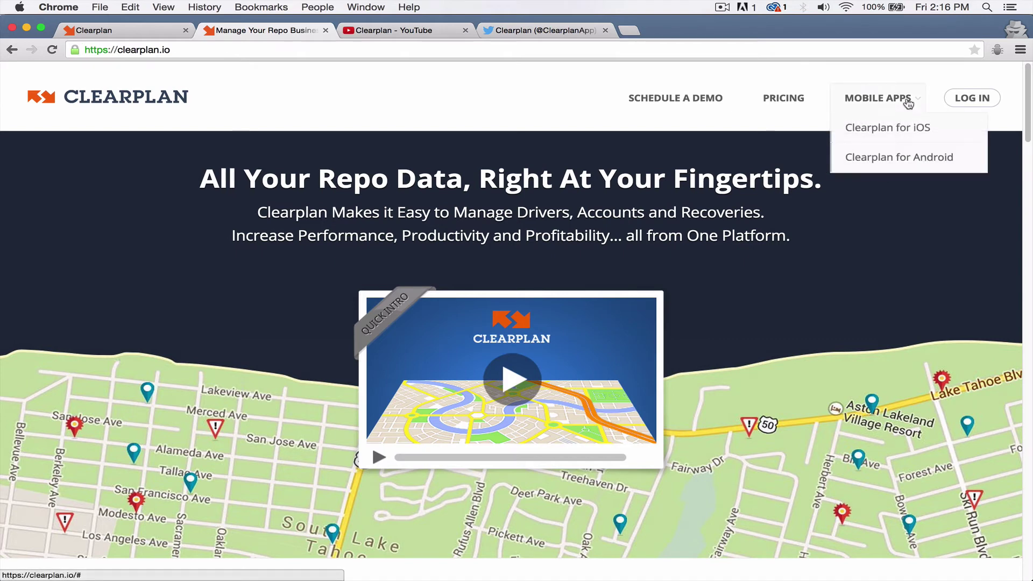
click(890, 158)
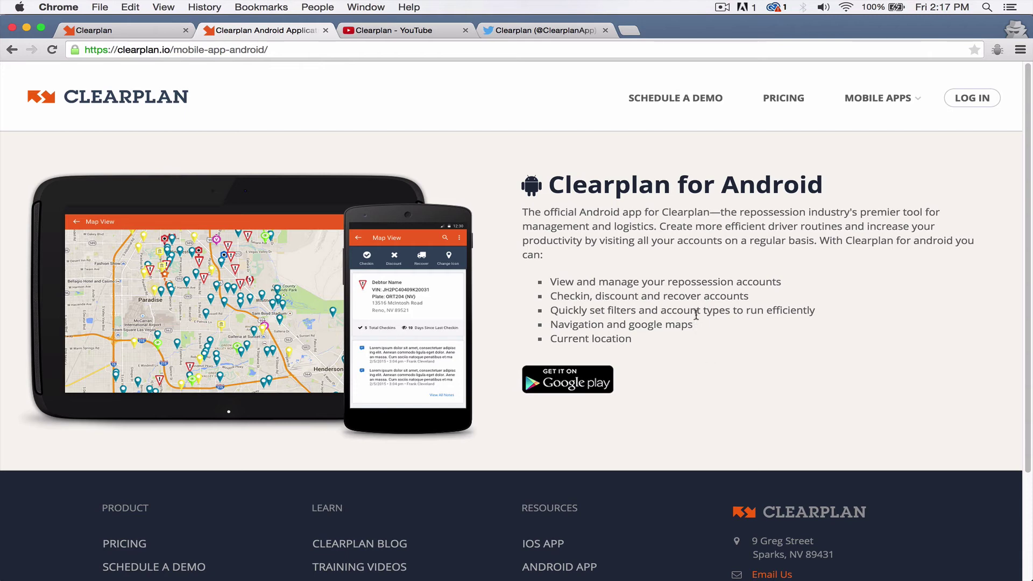
Scroll down the Android app page toward the footer.
scroll(697, 309, down, 5)
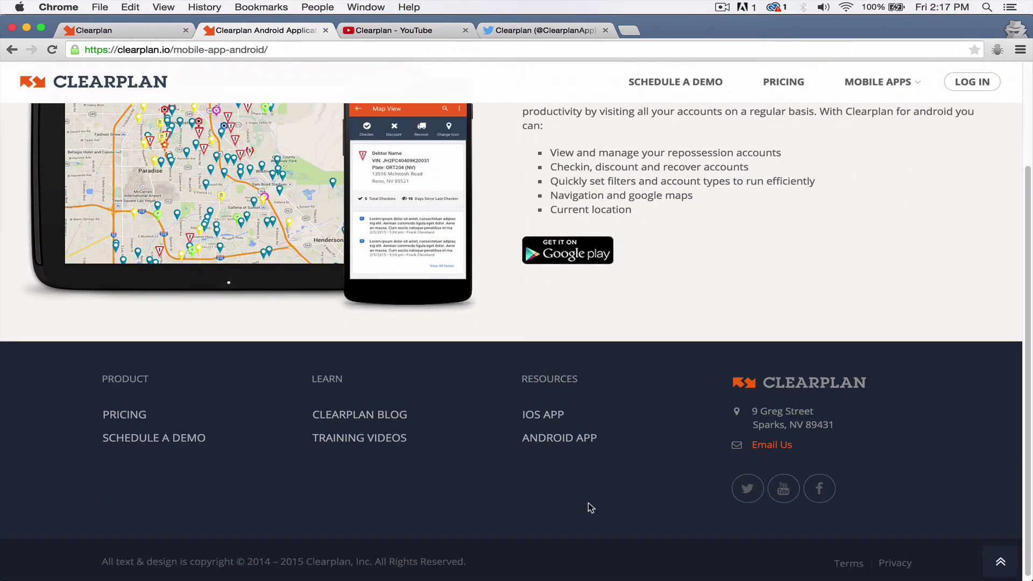
Open Clearplan's Twitter profile from the footer, browse it, then close its tab.
click(748, 491)
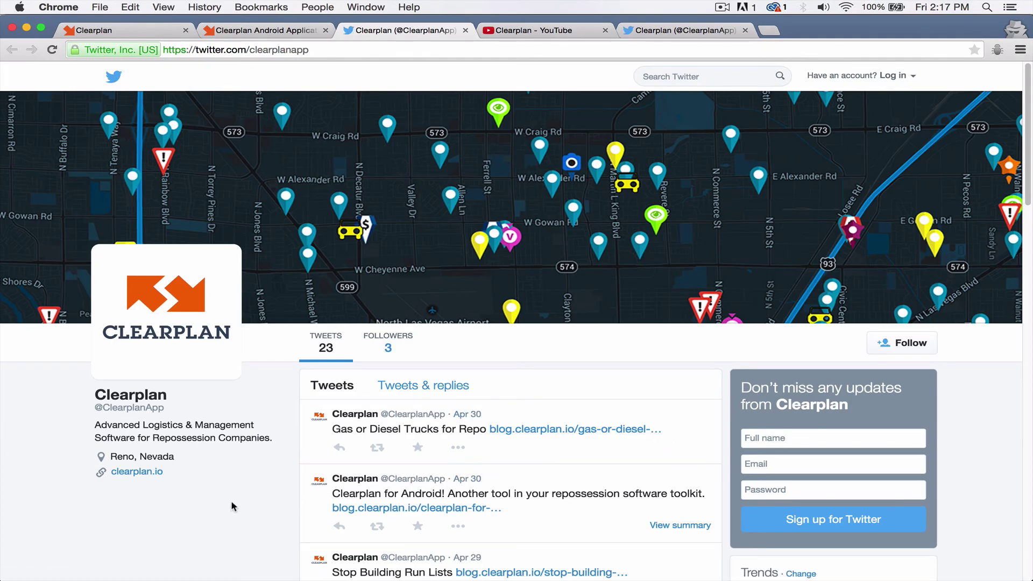
scroll(239, 494, down, 3)
scroll(243, 485, down, 5)
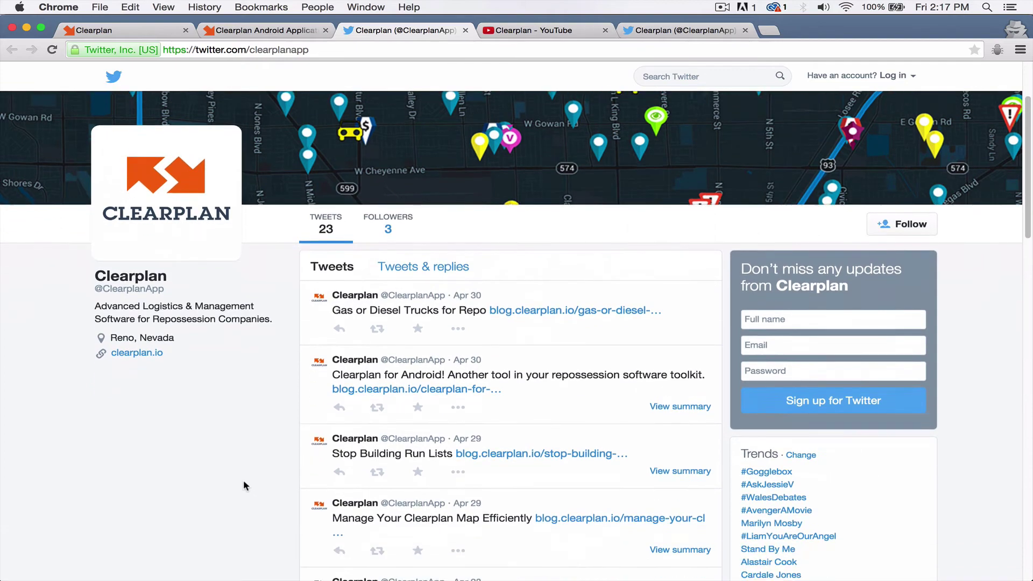
scroll(242, 483, down, 2)
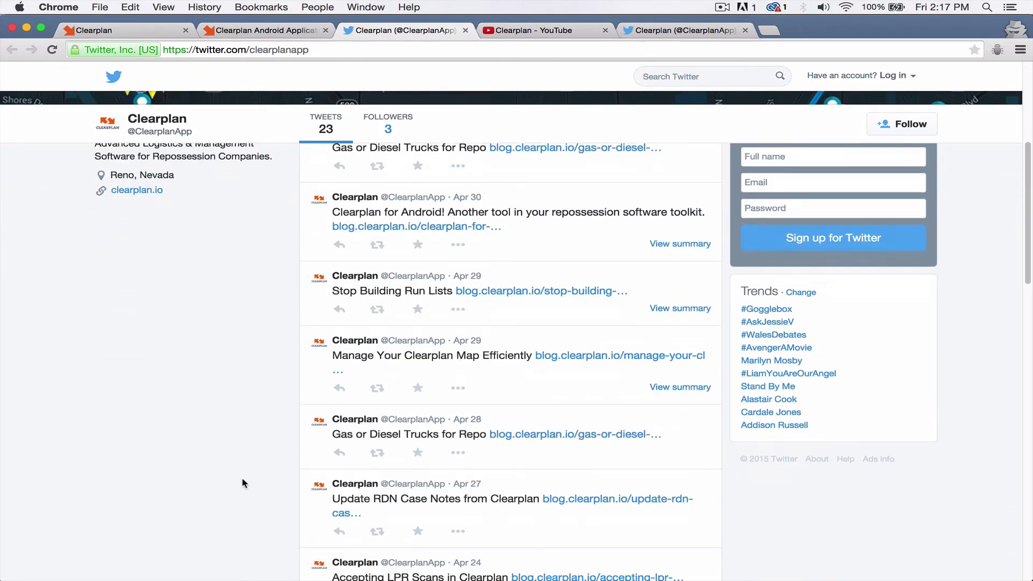
scroll(239, 490, up, 10)
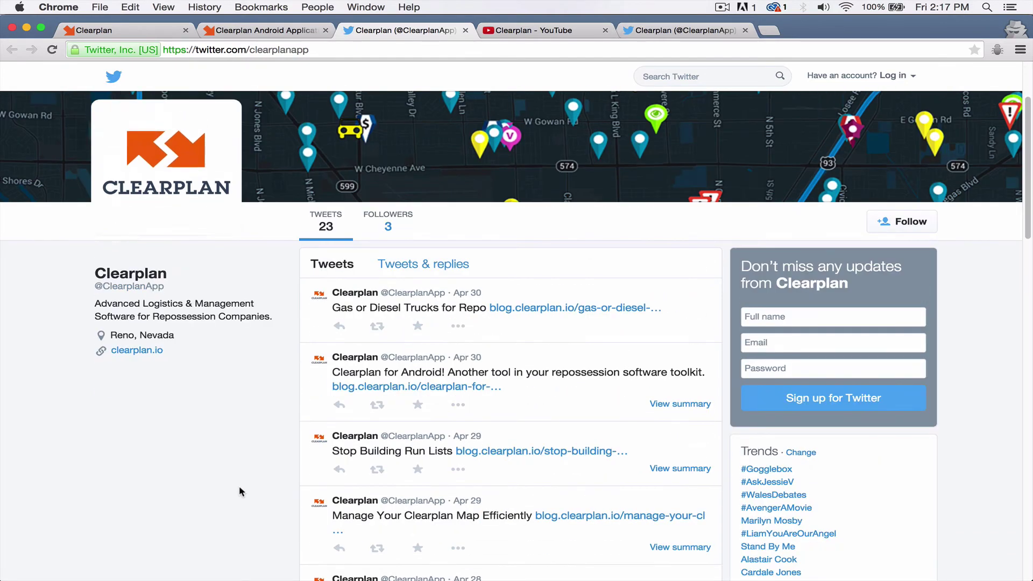
key(super+w)
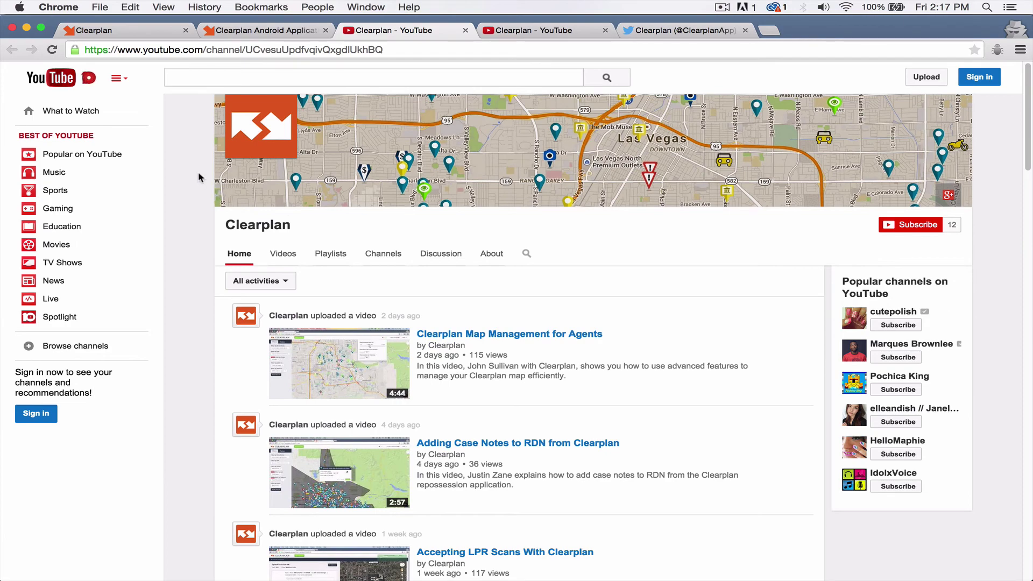
Browse the YouTube channel, close the duplicate tab, and bring up the remaining YouTube tab.
scroll(195, 241, down, 1)
scroll(195, 236, down, 5)
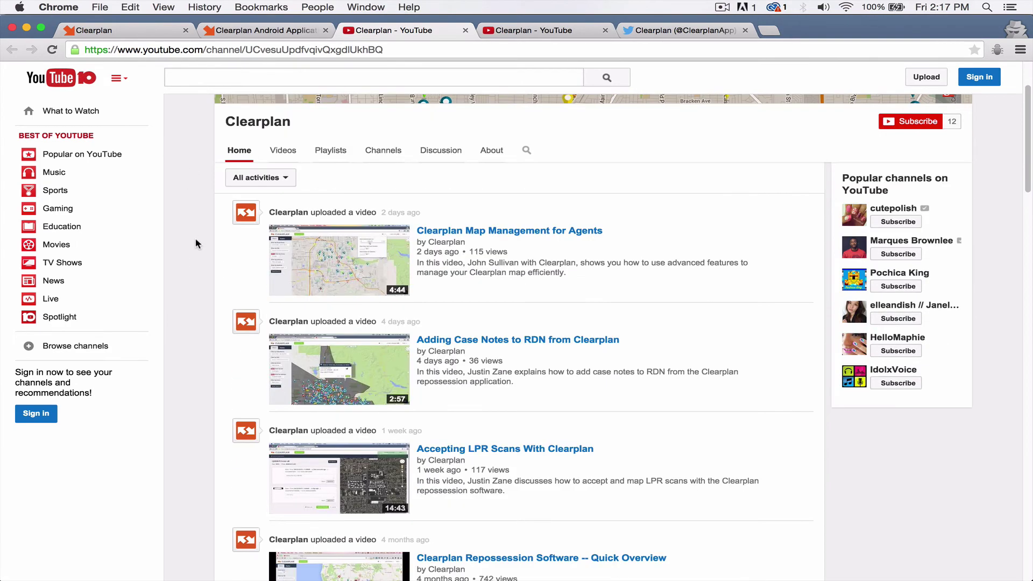
scroll(197, 231, down, 3)
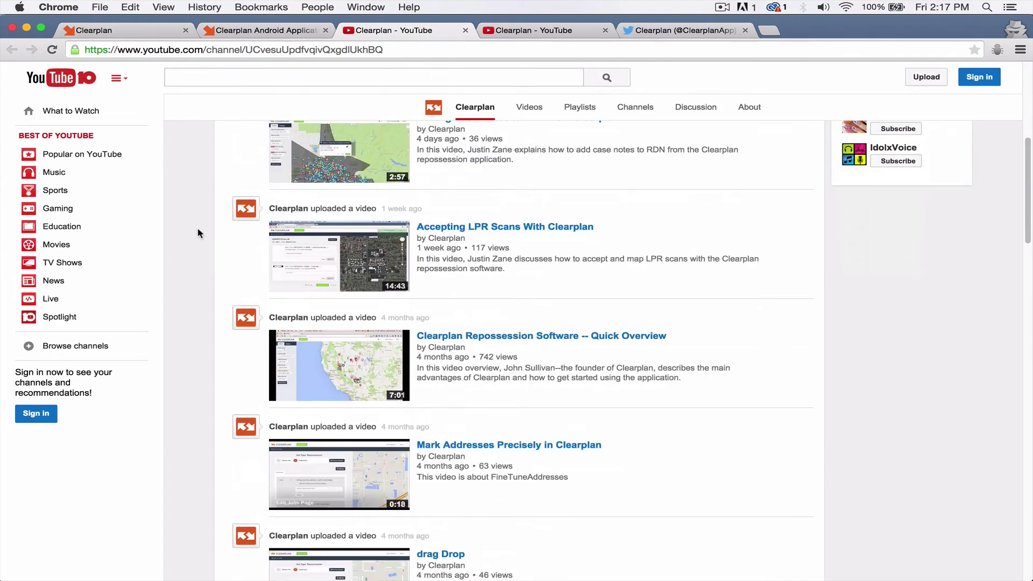
scroll(197, 218, down, 3)
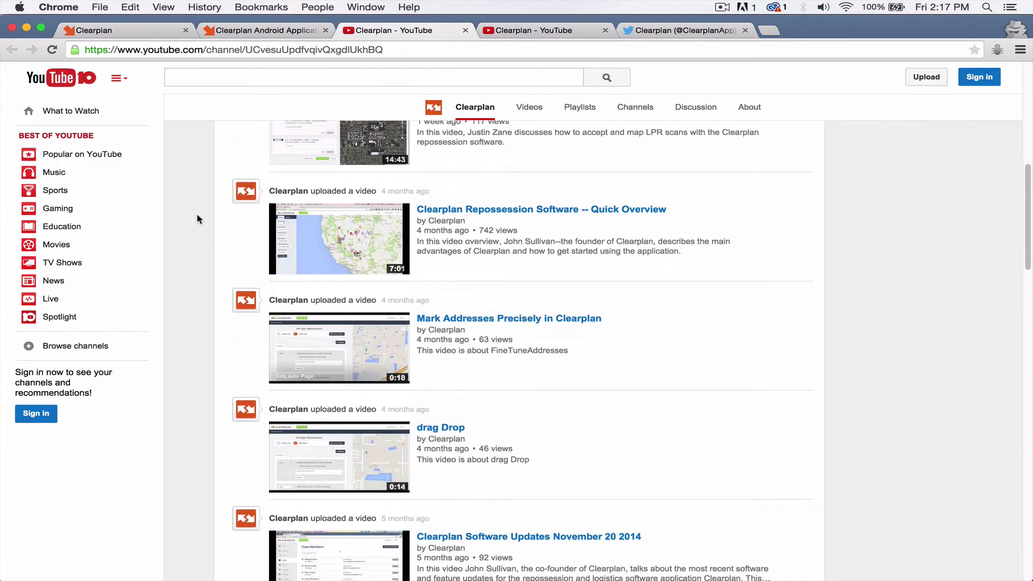
scroll(197, 328, up, 10)
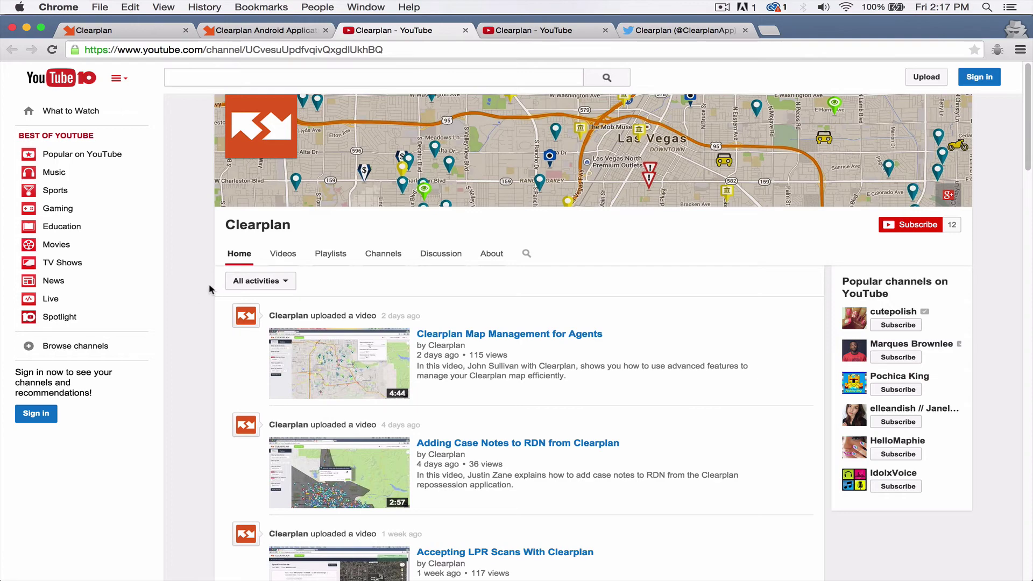
key(super+w)
click(393, 31)
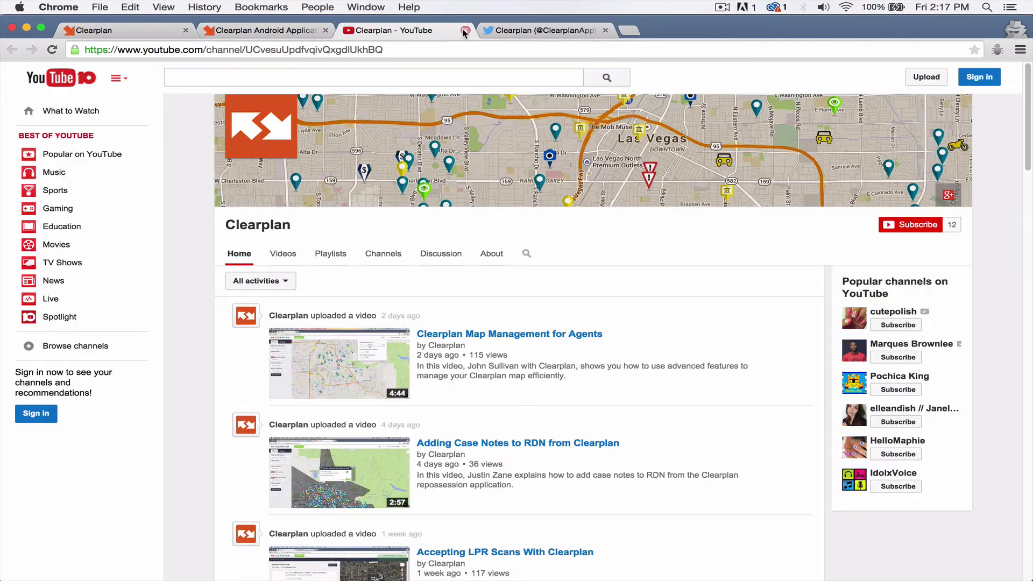
Close YouTube, return to the Android page, and browse Clearplan's Facebook timeline posts.
click(465, 31)
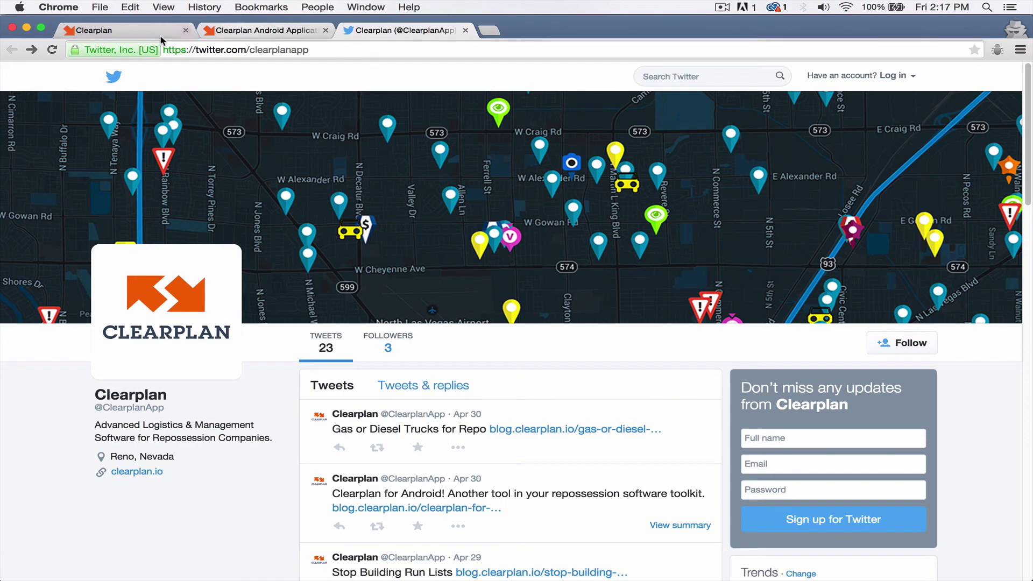
click(240, 32)
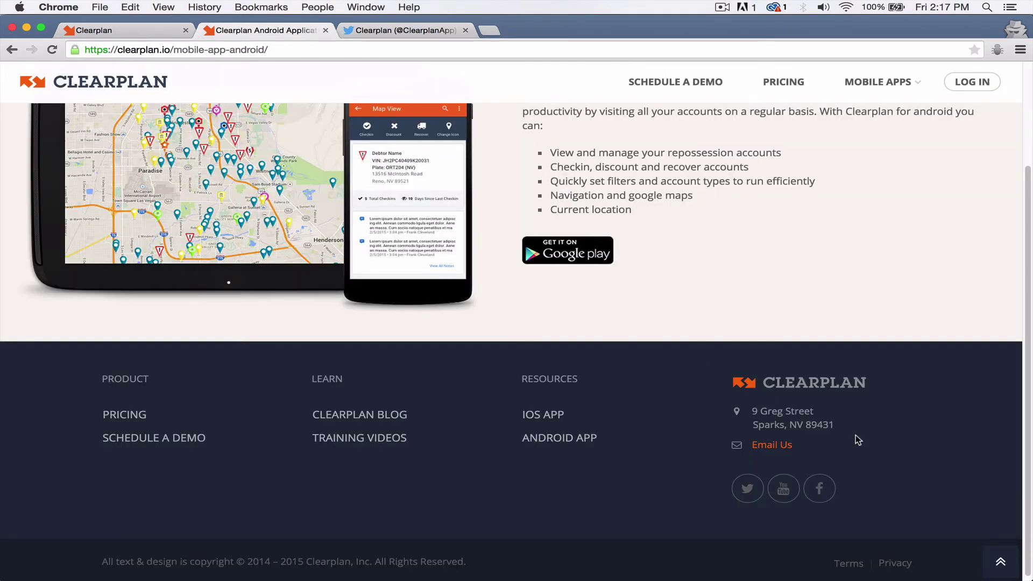
click(819, 489)
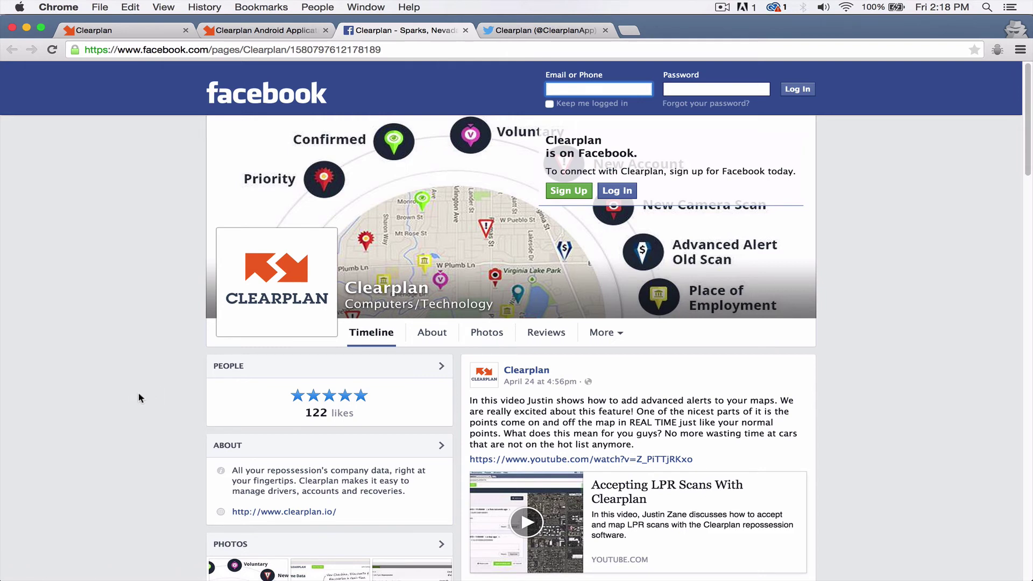
scroll(145, 397, down, 3)
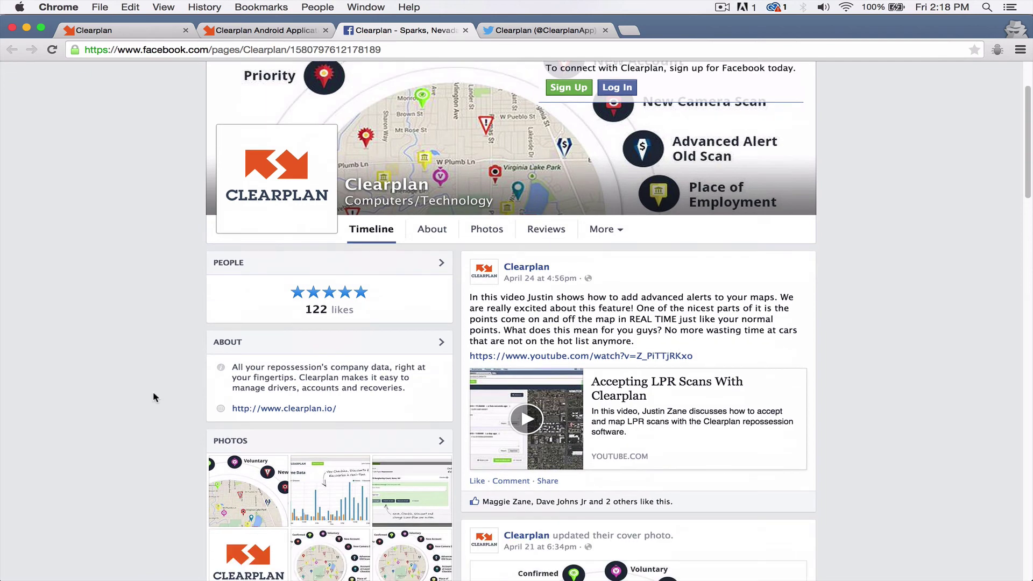
scroll(153, 395, down, 2)
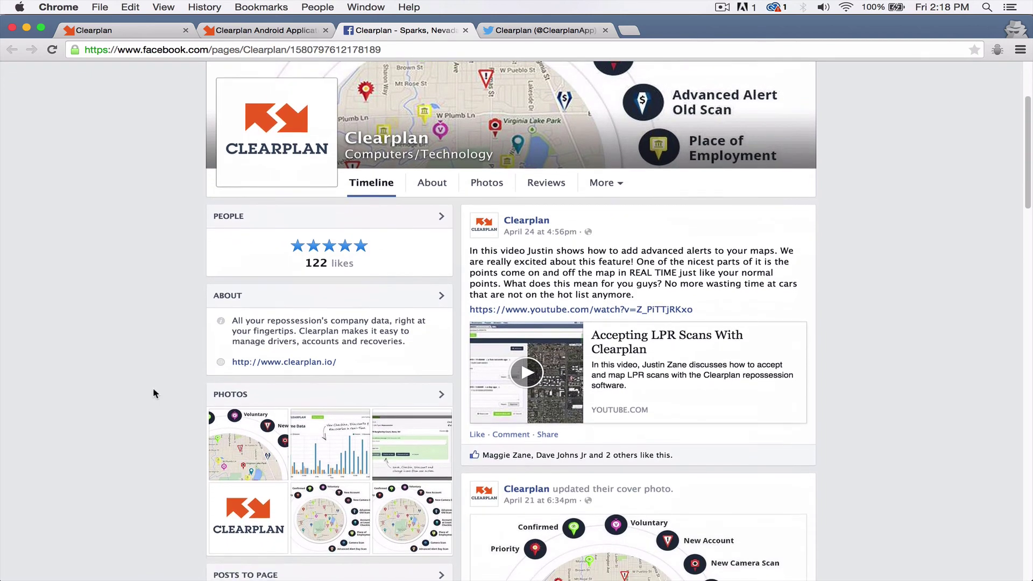
scroll(153, 393, down, 1)
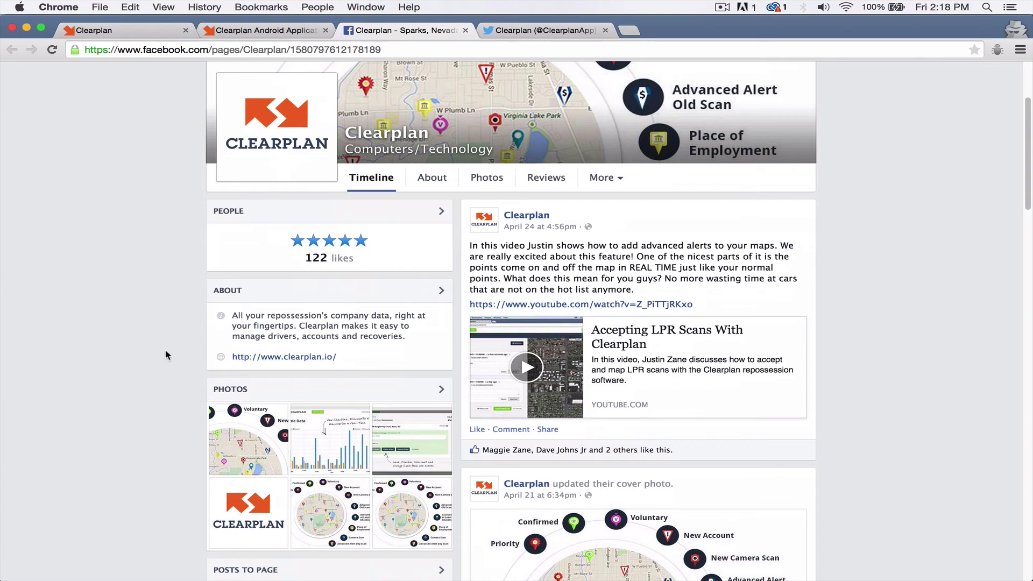
scroll(163, 377, down, 2)
scroll(160, 457, up, 3)
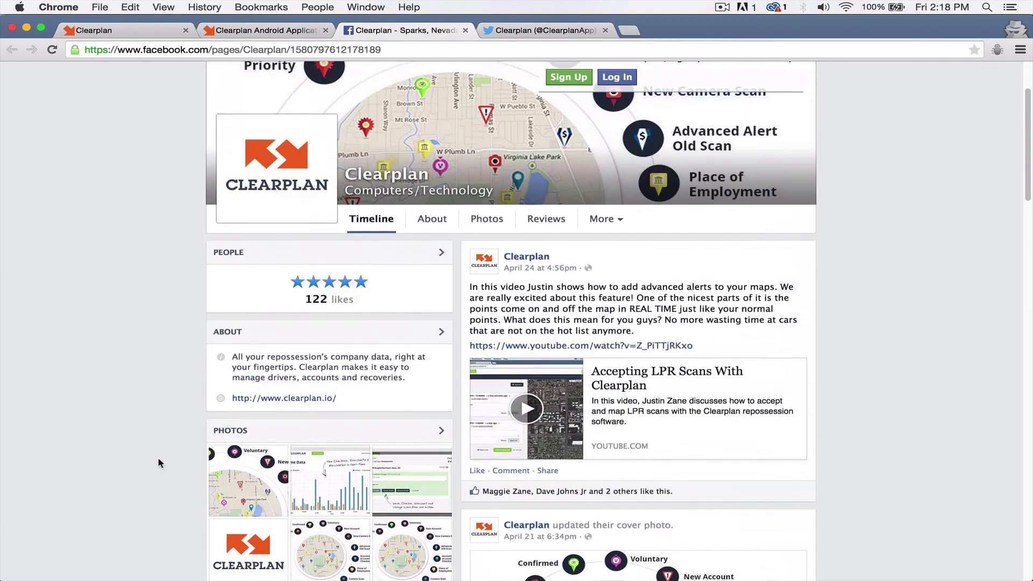
scroll(157, 456, up, 2)
Return to the Clearplan Android app page and open the Clearplan Blog's recent posts from its footer link.
click(274, 31)
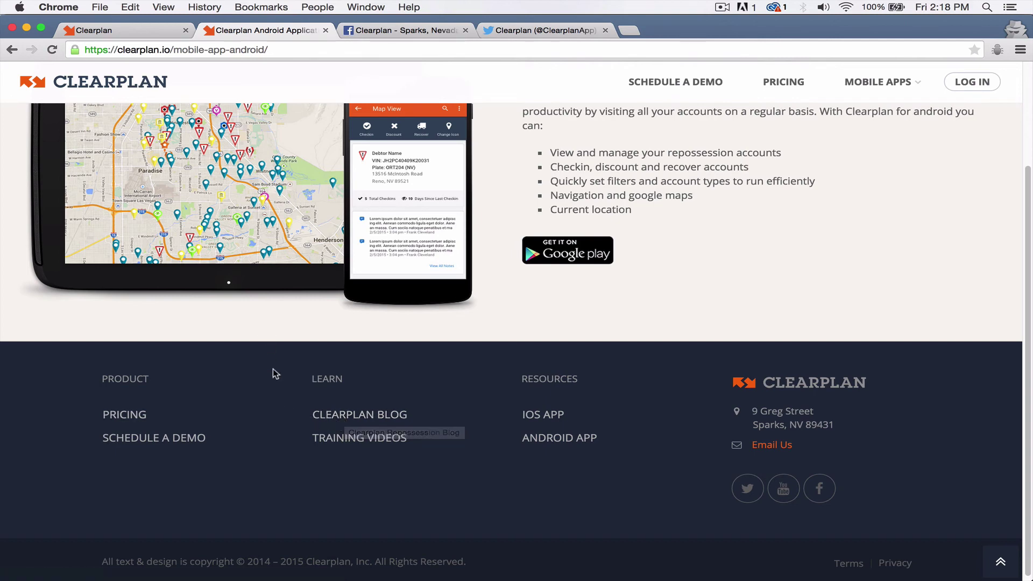
click(346, 418)
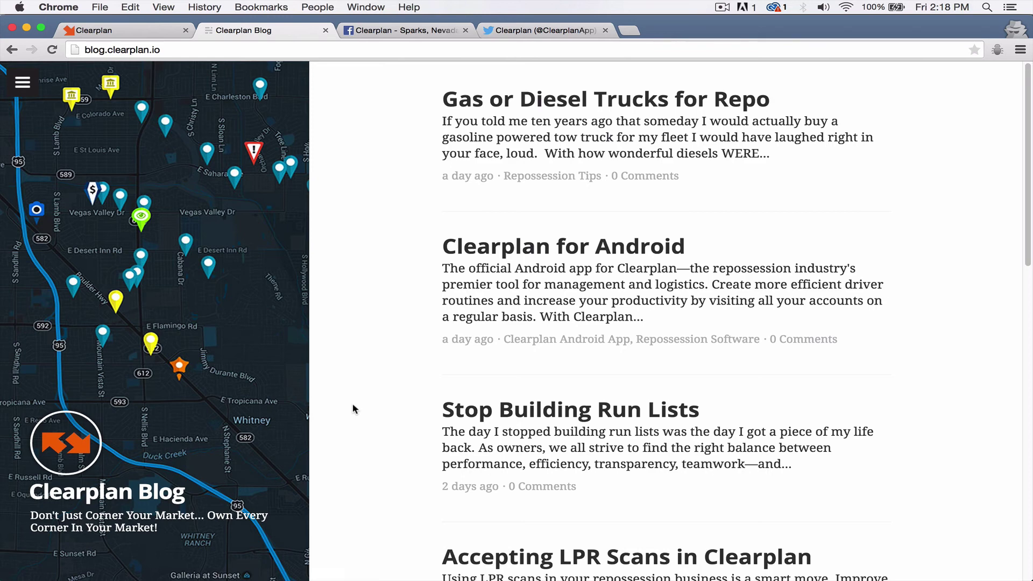
click(562, 102)
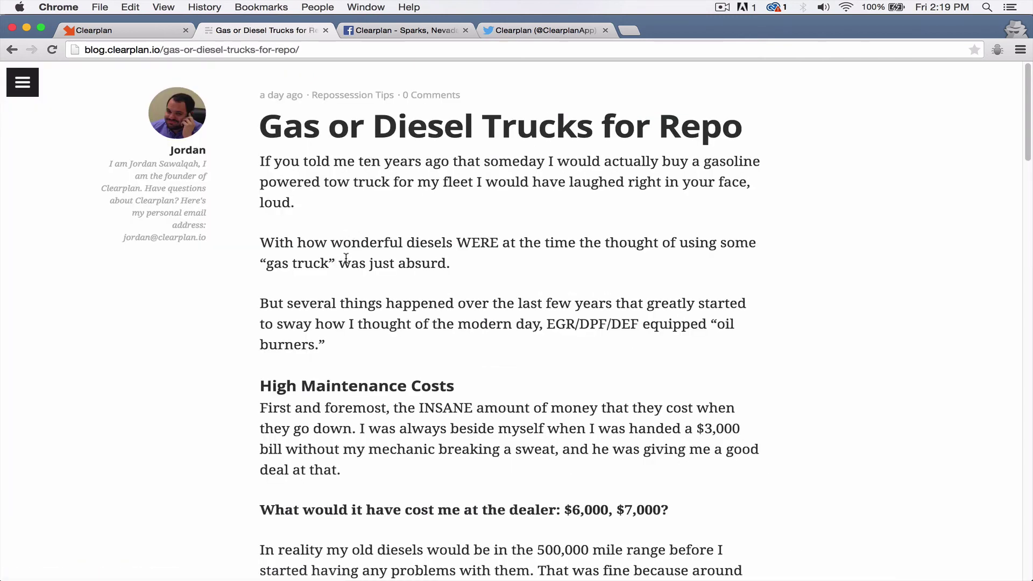
scroll(349, 257, down, 3)
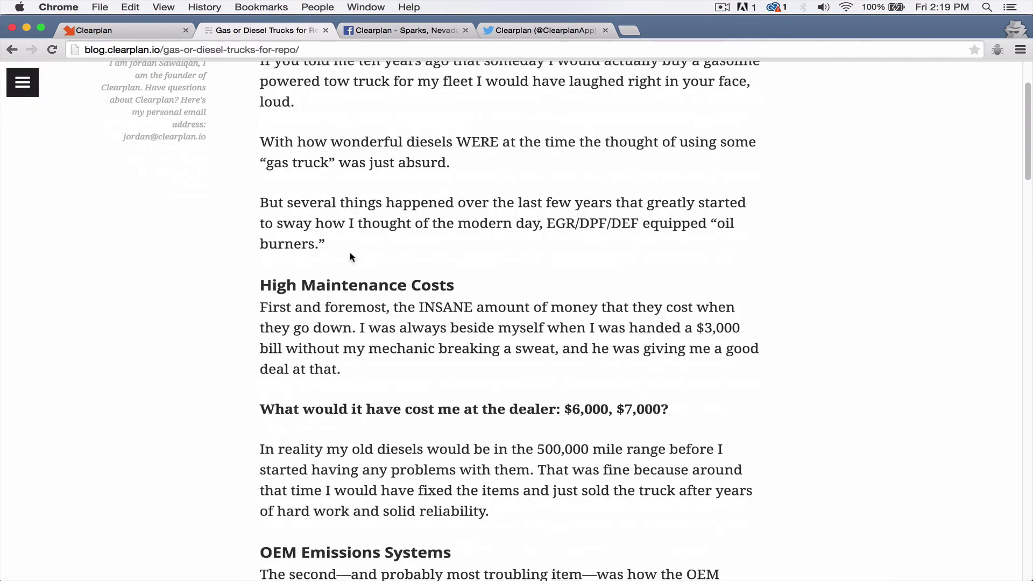
scroll(349, 256, down, 4)
scroll(349, 256, down, 8)
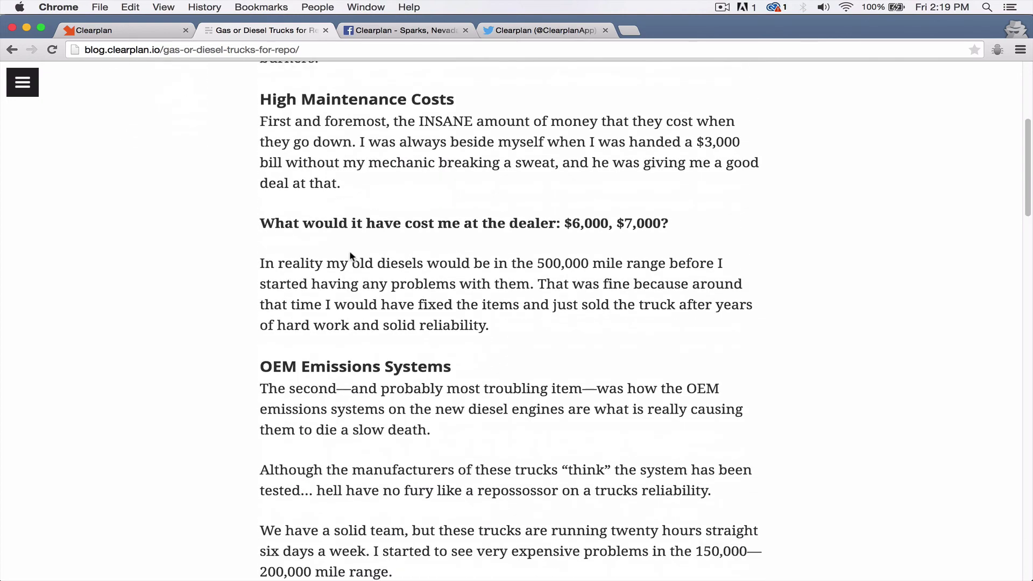
scroll(351, 249, down, 18)
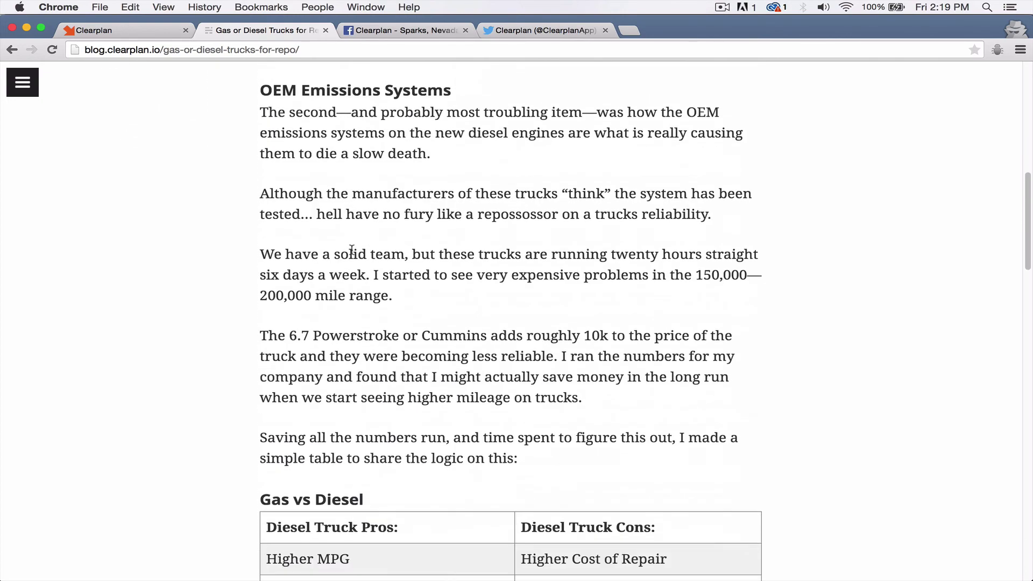
scroll(351, 249, down, 20)
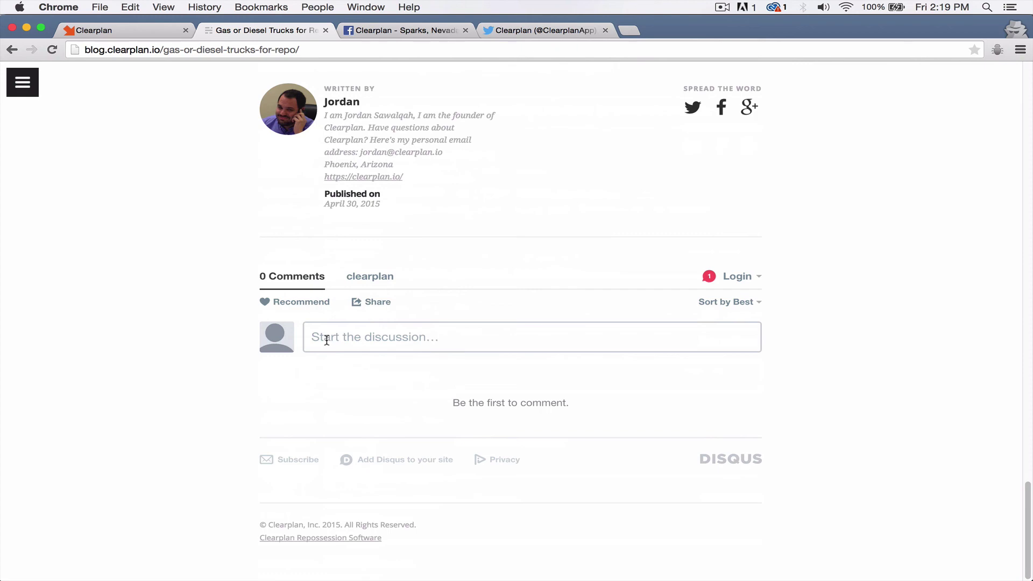
click(13, 52)
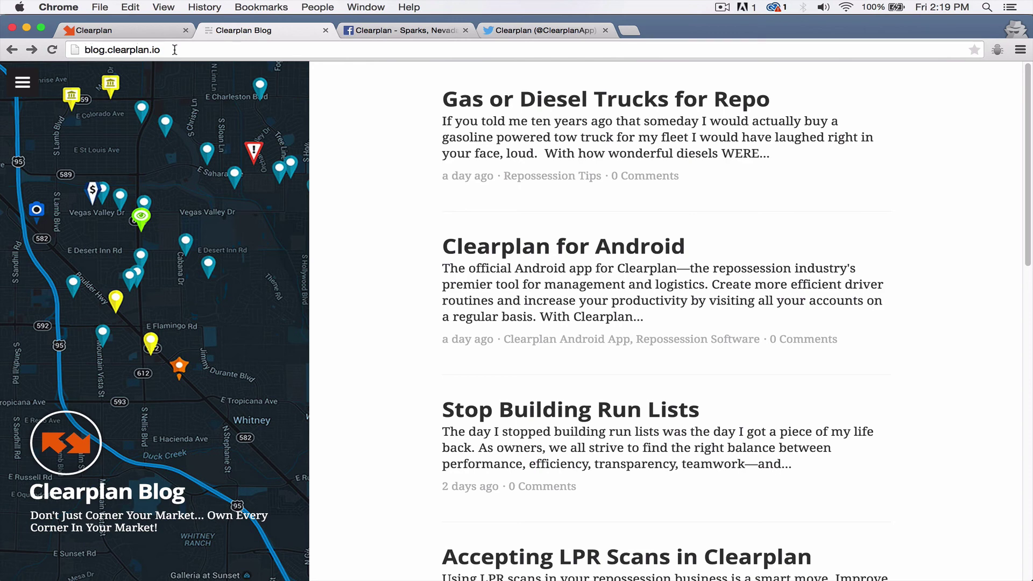
scroll(395, 268, down, 1)
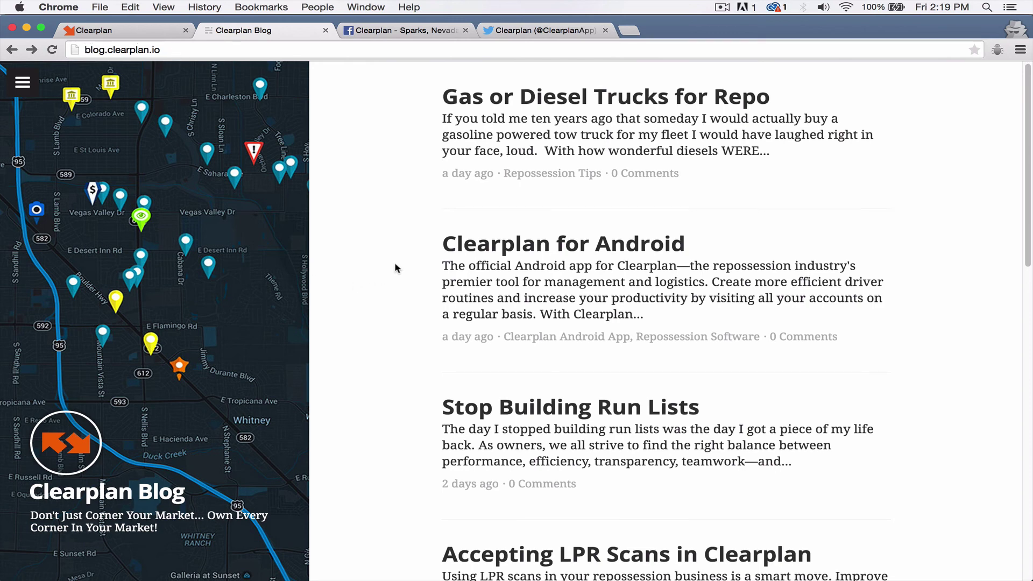
scroll(395, 266, down, 3)
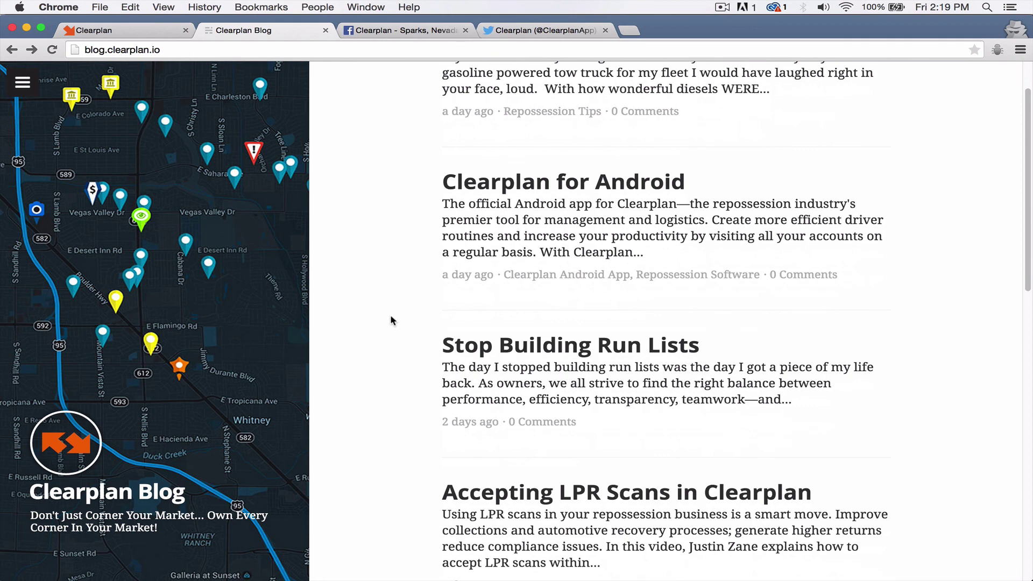
scroll(381, 317, up, 3)
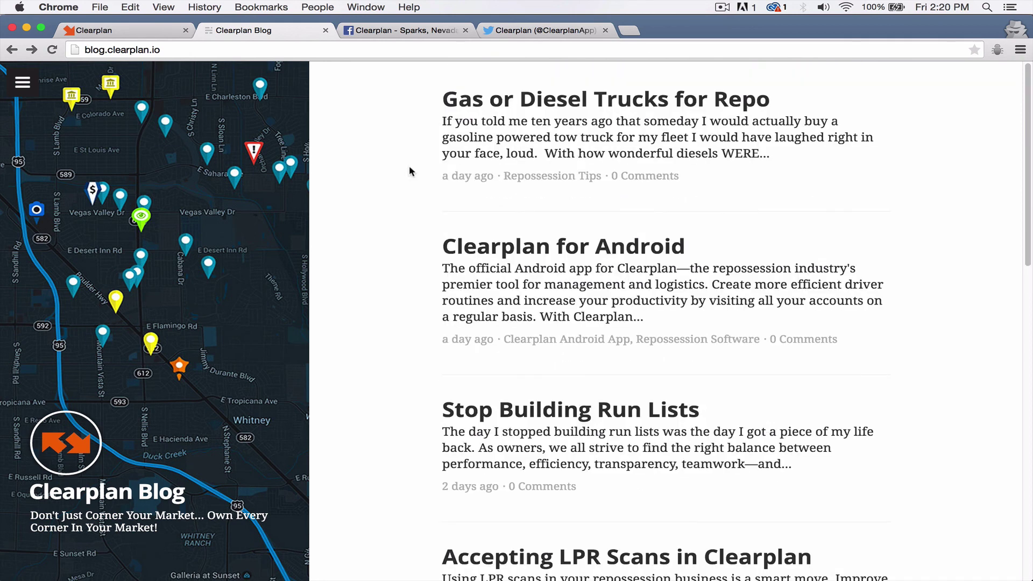
Switch to the Clearplan app's Open Jobs list, start a new support message, then close the chat panel.
click(134, 36)
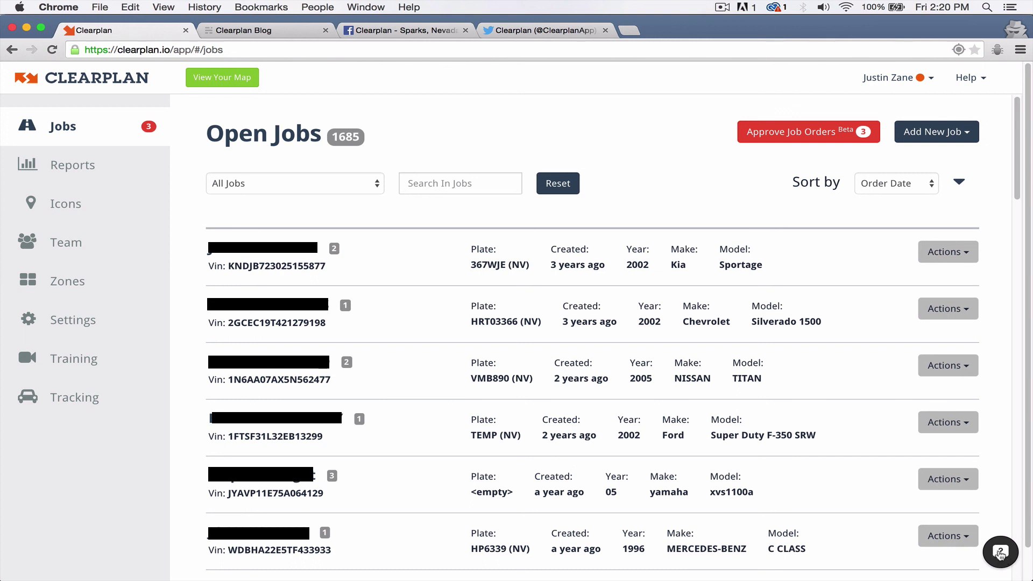
click(1001, 556)
click(887, 562)
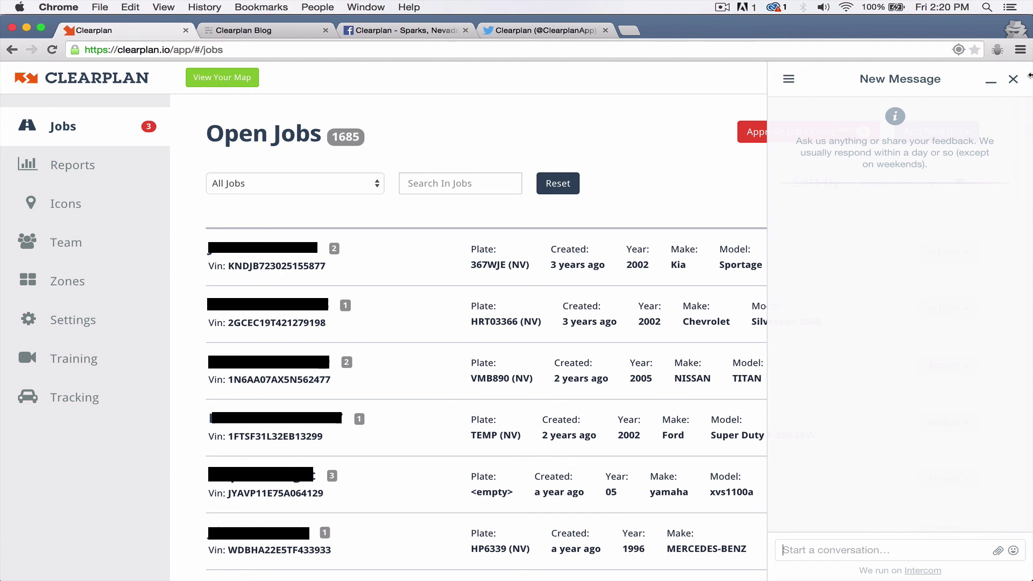
click(1013, 79)
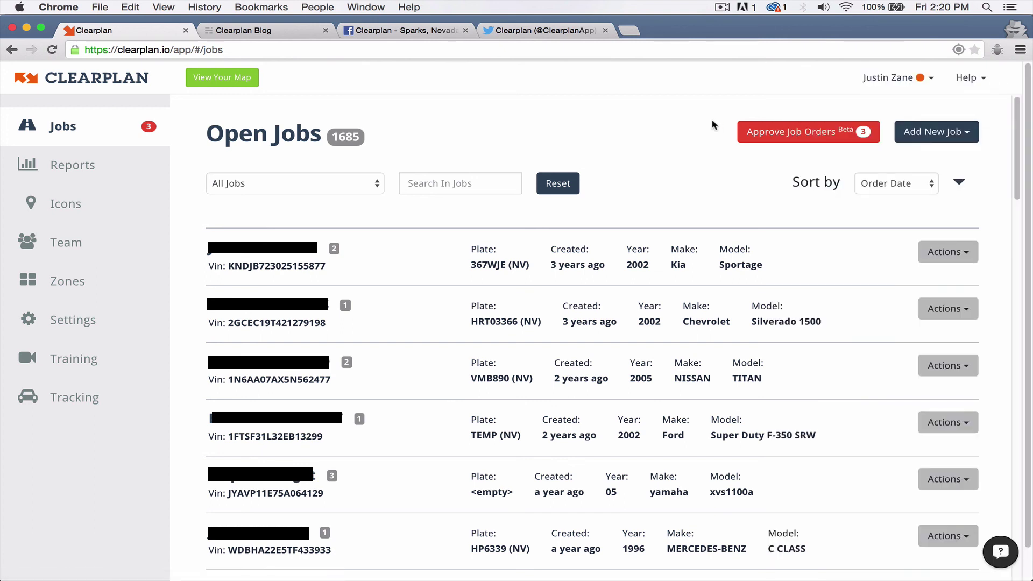